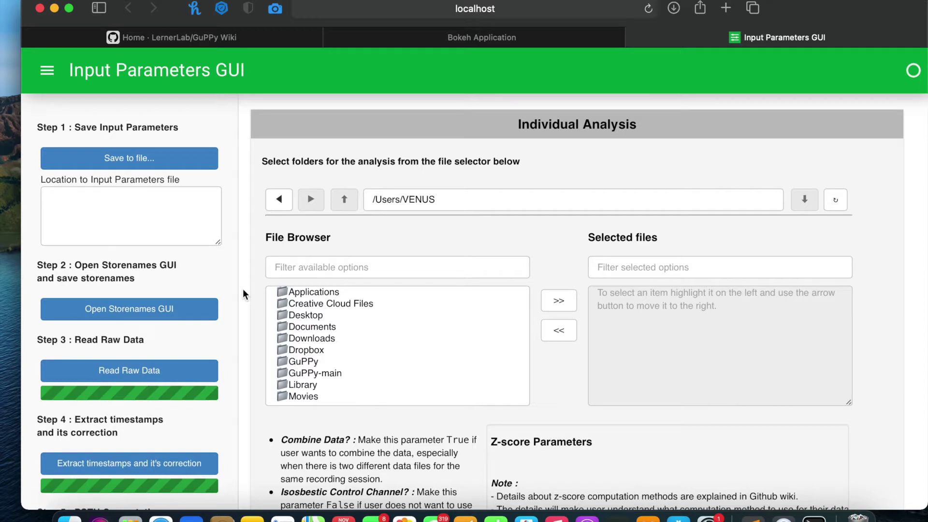
# Open the Downloads > FP_Data folder in the File Browser
pyautogui.scroll(-2, 243, 289)
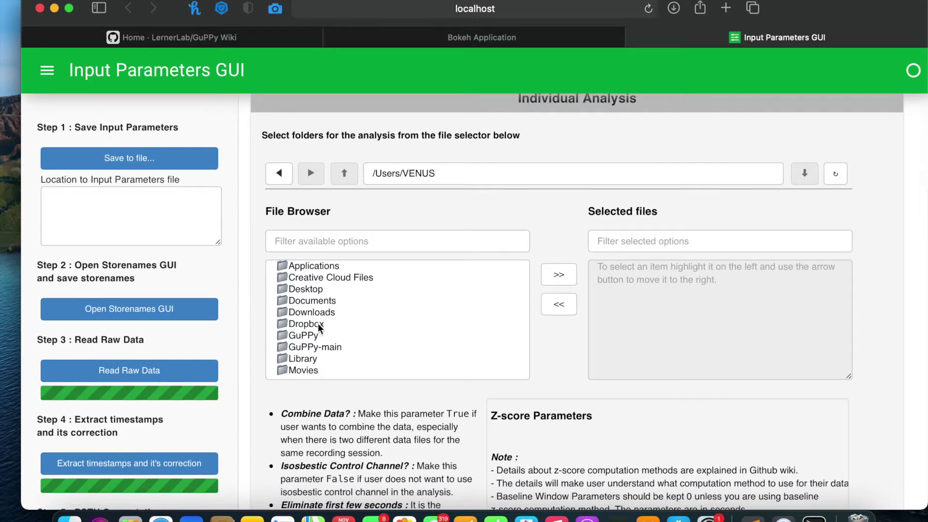
pyautogui.scroll(-2, 318, 322)
pyautogui.scroll(2, 318, 323)
pyautogui.click(323, 312)
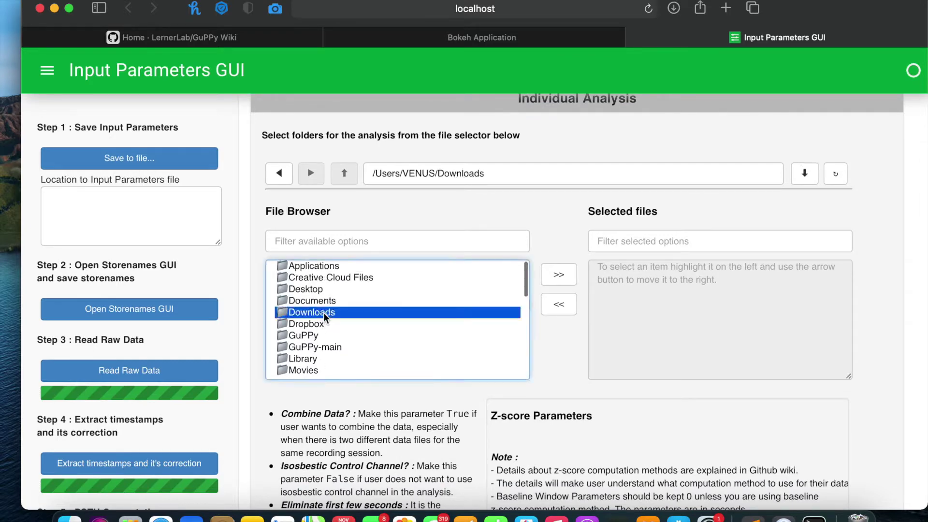
pyautogui.click(804, 173)
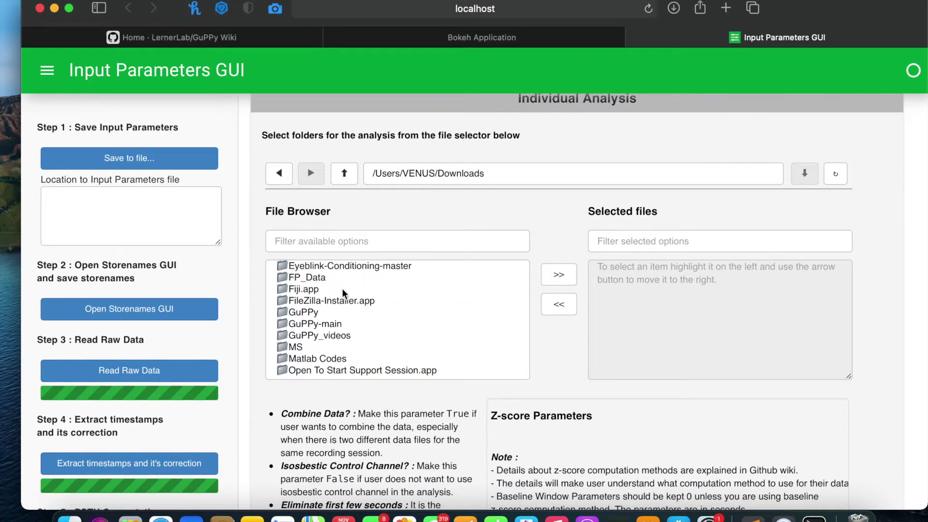
pyautogui.click(337, 277)
pyautogui.click(802, 185)
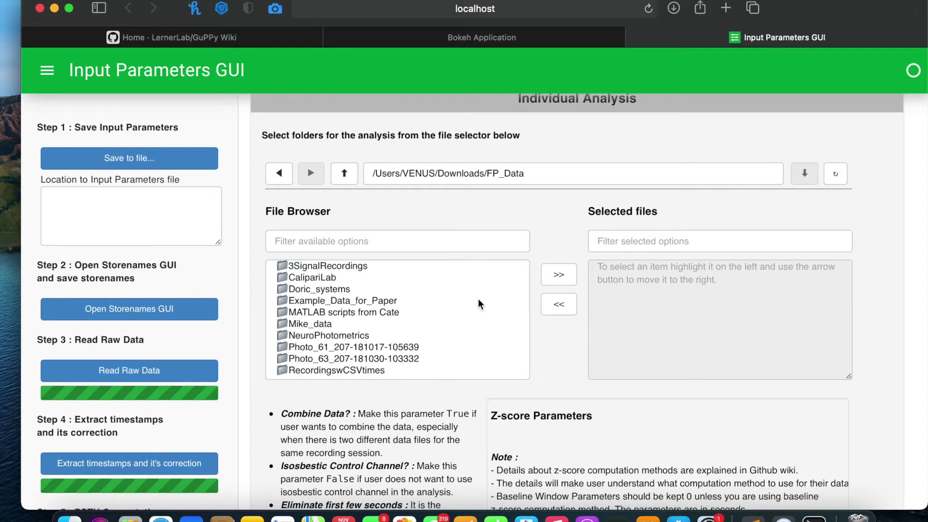
pyautogui.scroll(-4, 395, 333)
pyautogui.scroll(-2, 338, 351)
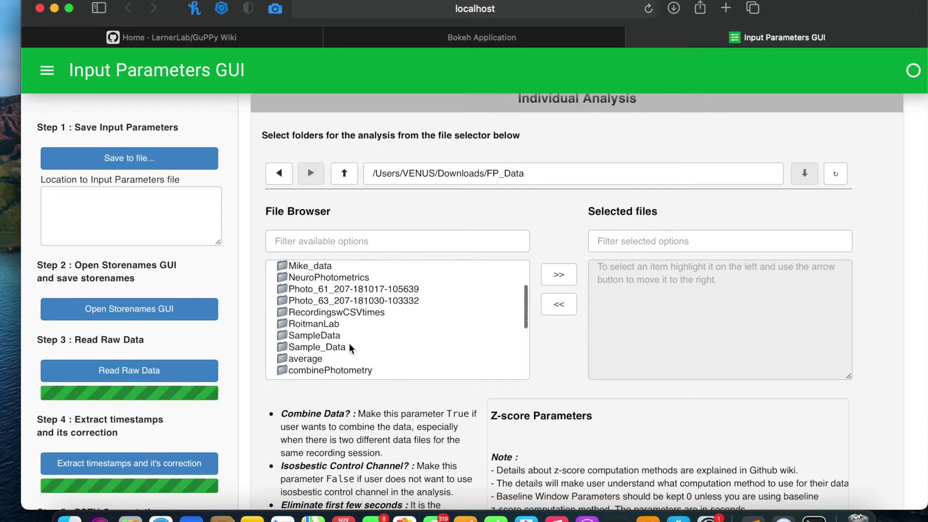
pyautogui.scroll(-2, 341, 355)
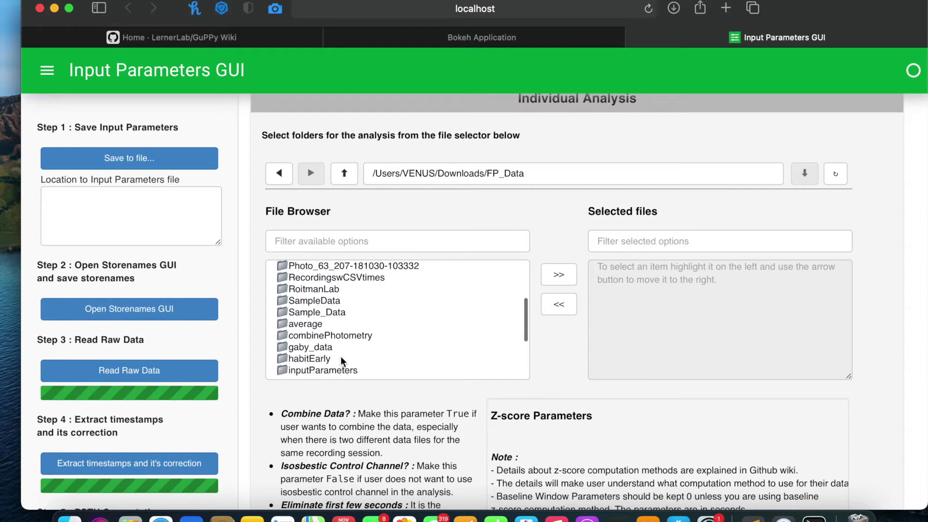
pyautogui.click(340, 358)
pyautogui.click(801, 179)
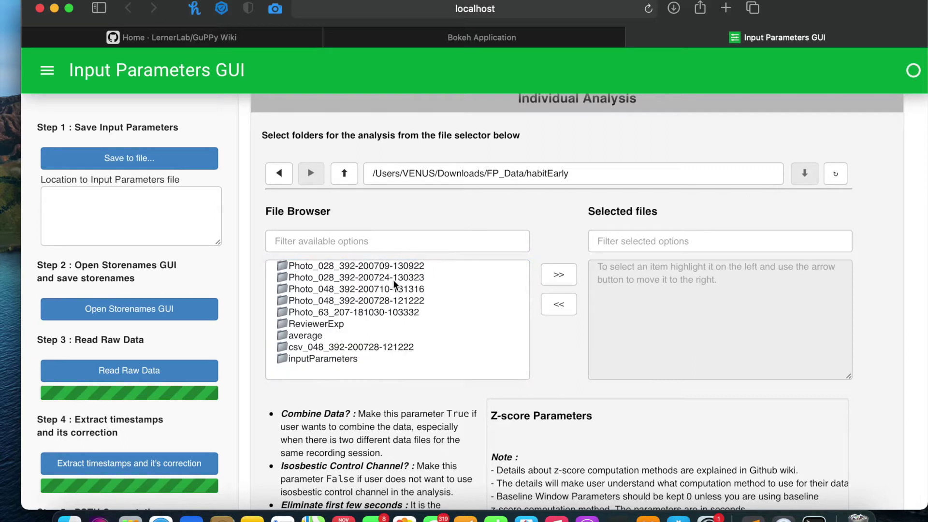
pyautogui.click(362, 301)
pyautogui.click(571, 273)
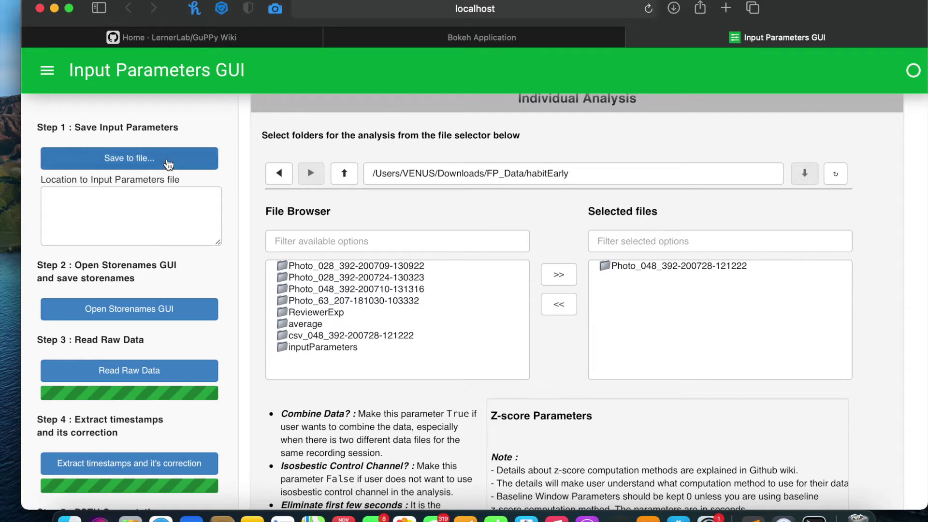
# Save the input parameters to inputParameters.json and launch the Storenames GUI
pyautogui.scroll(-5, 419, 367)
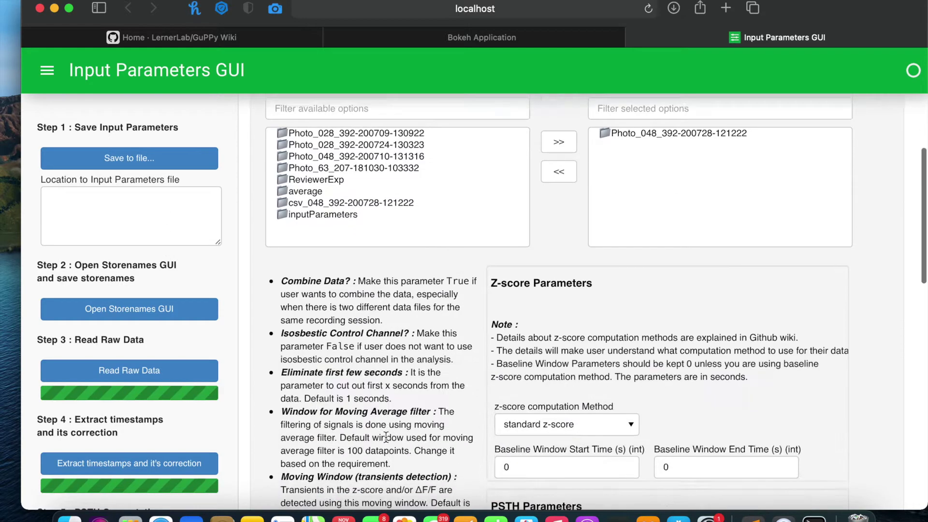
pyautogui.scroll(-3, 419, 366)
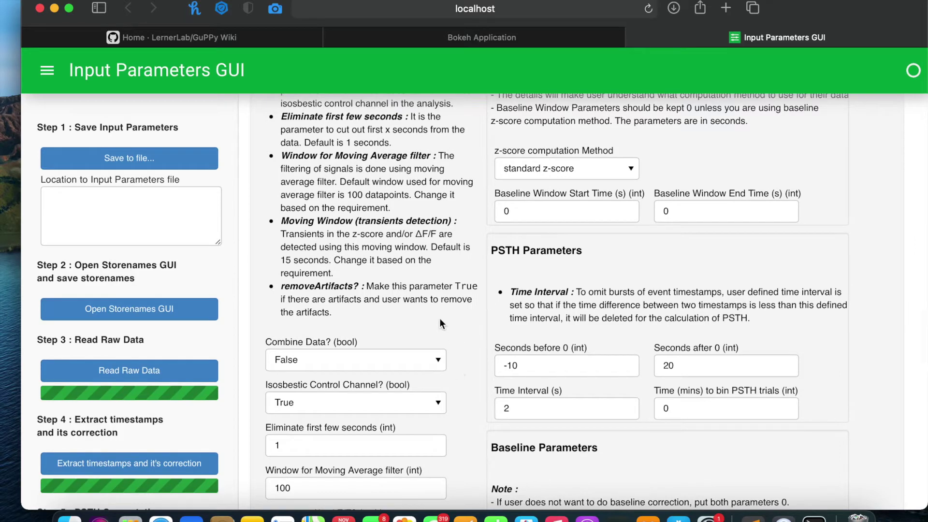
pyautogui.click(159, 161)
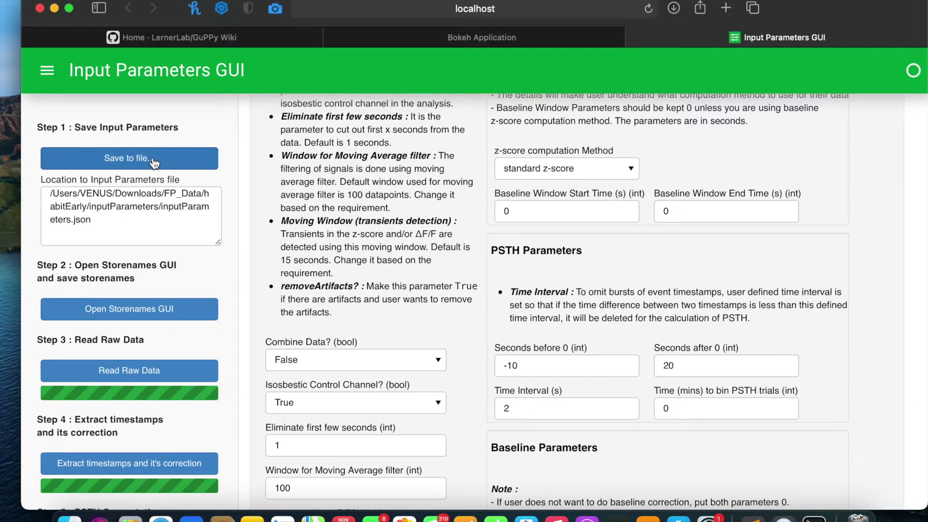
pyautogui.click(148, 314)
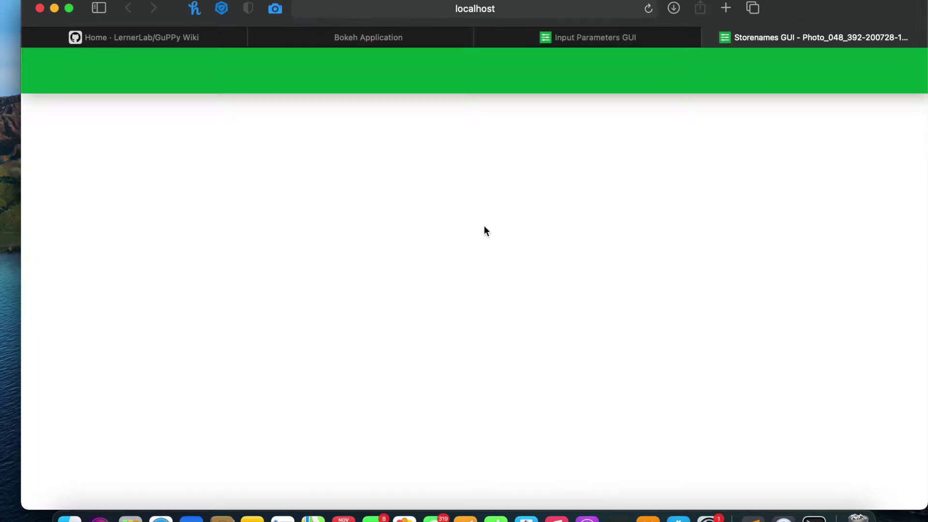
# Select storenames Dv1A–Dv4B plus LNRW, LNnR, PrtN and PrtR, and confirm them
pyautogui.click(471, 285)
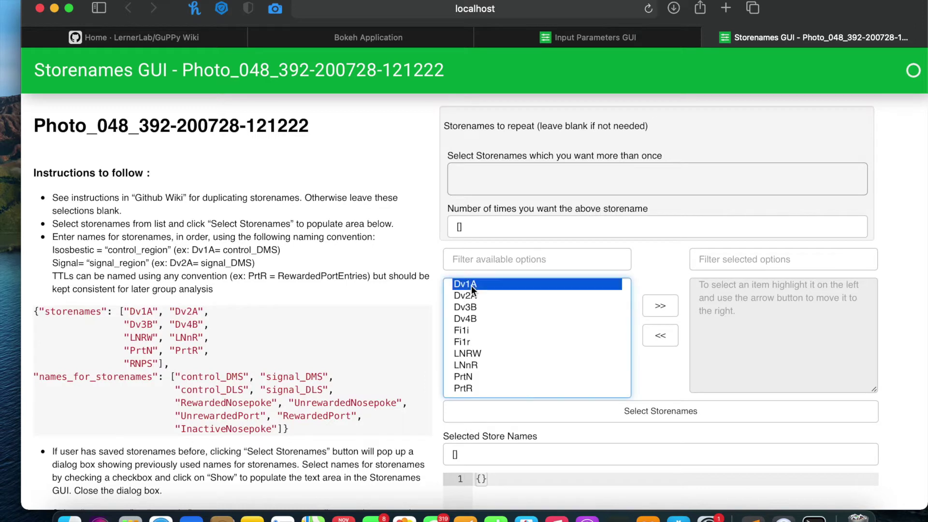
pyautogui.hotkey('shift', 'Down')
pyautogui.hotkey('shift', 'Down')
pyautogui.hotkey('shift', 'Down')
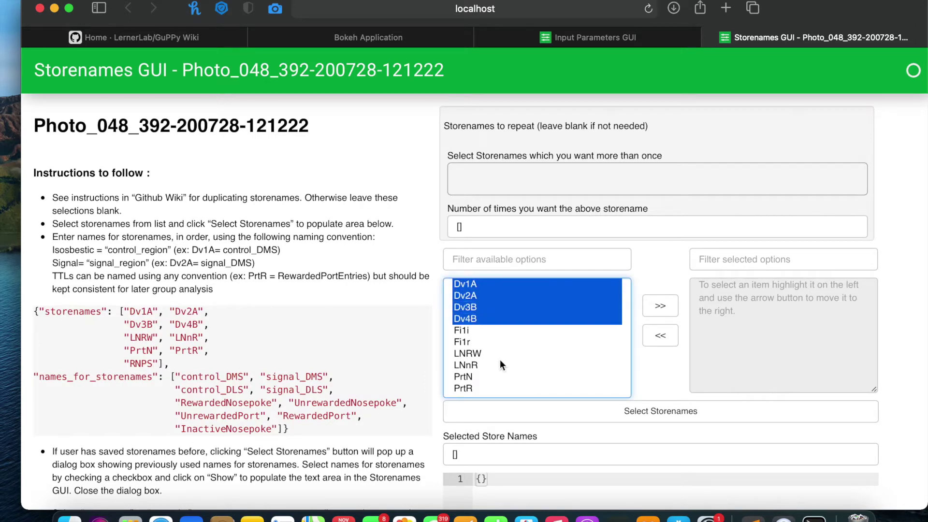
pyautogui.keyDown('super'); pyautogui.click(494, 354); pyautogui.keyUp('super')
pyautogui.keyDown('super'); pyautogui.click(489, 364); pyautogui.keyUp('super')
pyautogui.keyDown('super'); pyautogui.click(483, 377); pyautogui.keyUp('super')
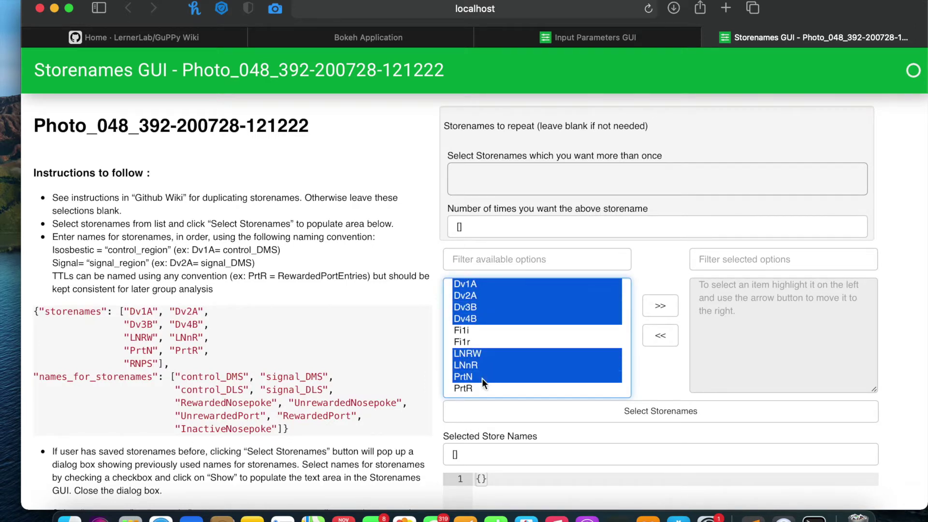
pyautogui.keyDown('super'); pyautogui.click(482, 389); pyautogui.keyUp('super')
pyautogui.click(660, 305)
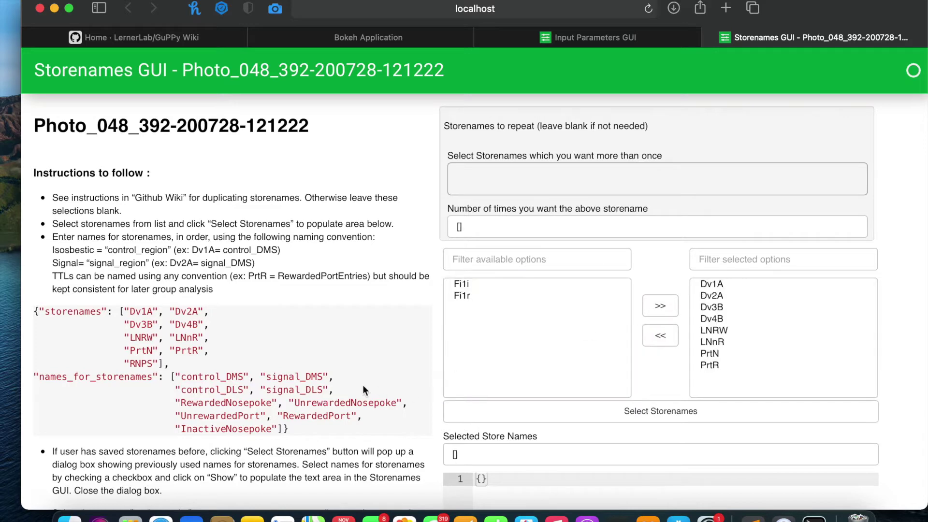
pyautogui.scroll(-3, 362, 384)
pyautogui.click(606, 325)
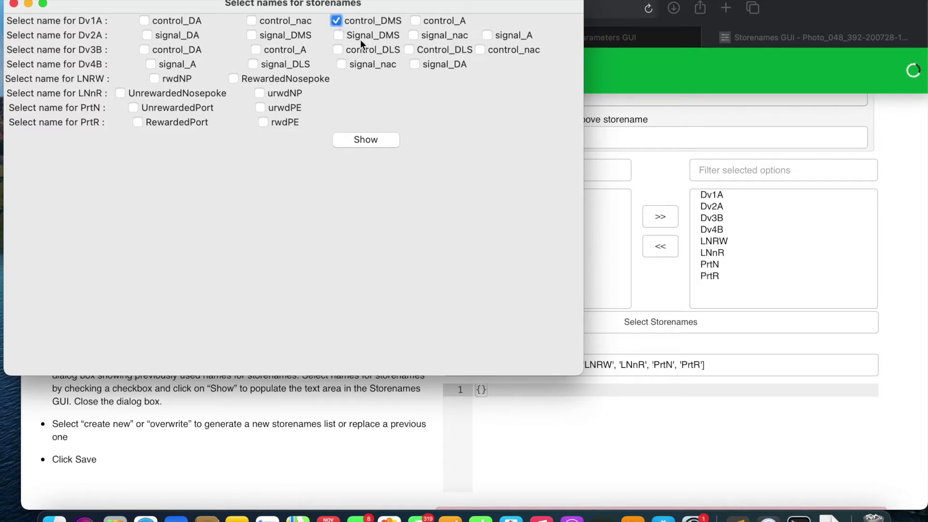
# Name the stores signal_DMS, control_DLS, signal_DLS, rwdNP, urwdNP, rwdPE and generate the storenames JSON
pyautogui.click(252, 35)
pyautogui.click(337, 50)
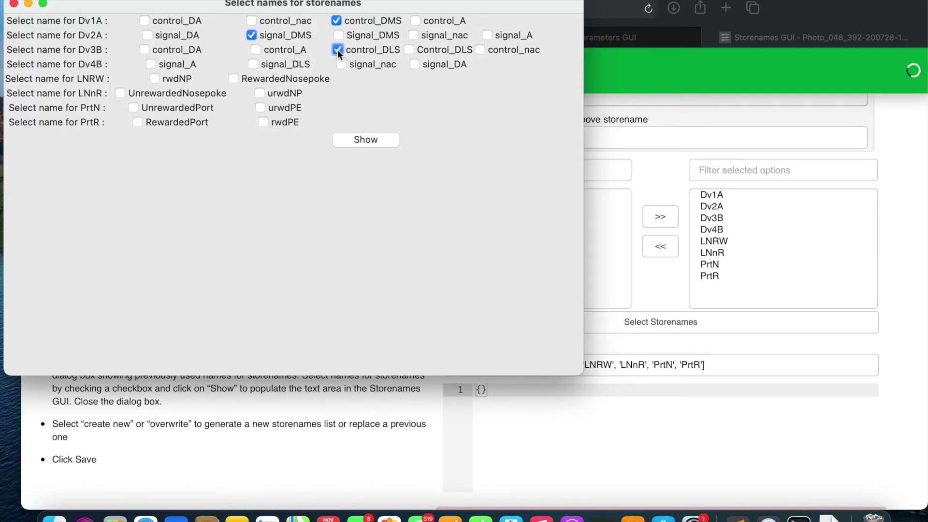
pyautogui.click(252, 64)
pyautogui.click(155, 78)
pyautogui.click(260, 93)
pyautogui.click(262, 122)
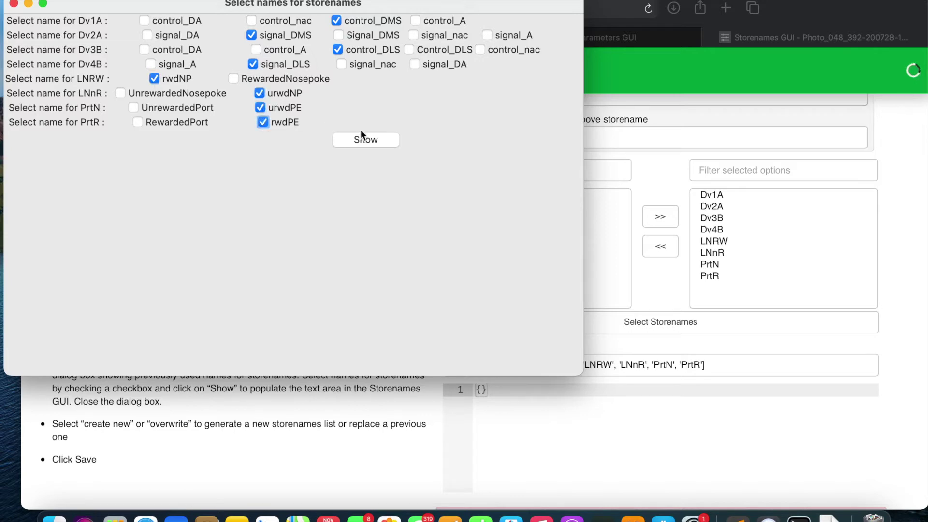
pyautogui.click(372, 138)
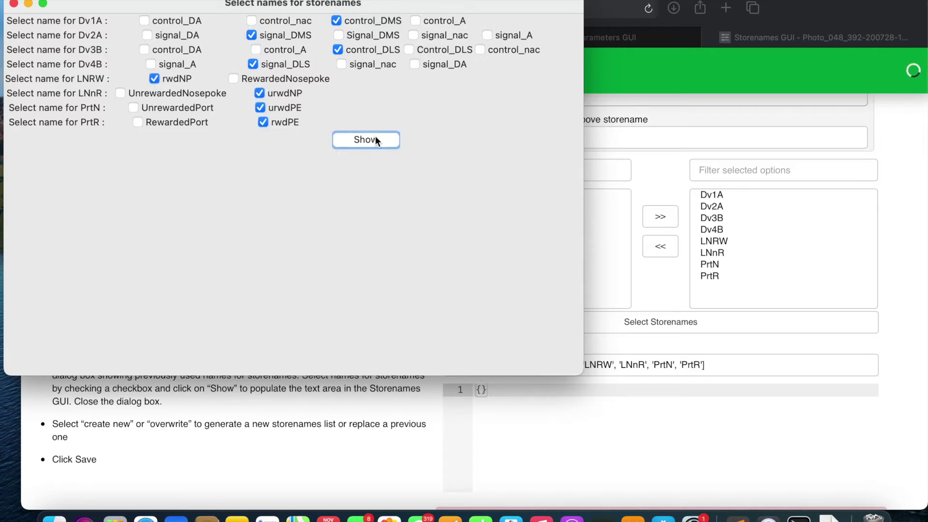
pyautogui.click(13, 4)
# Set the storenames save mode to over_write_file
pyautogui.scroll(-5, 260, 229)
pyautogui.hscroll(2, 567, 317)
pyautogui.hscroll(3, 567, 311)
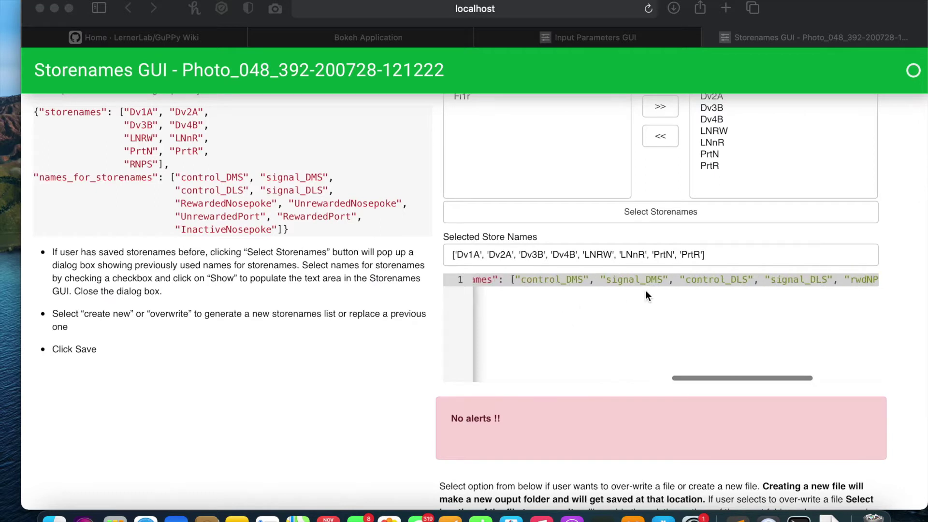
pyautogui.click(613, 290)
pyautogui.hscroll(4, 590, 286)
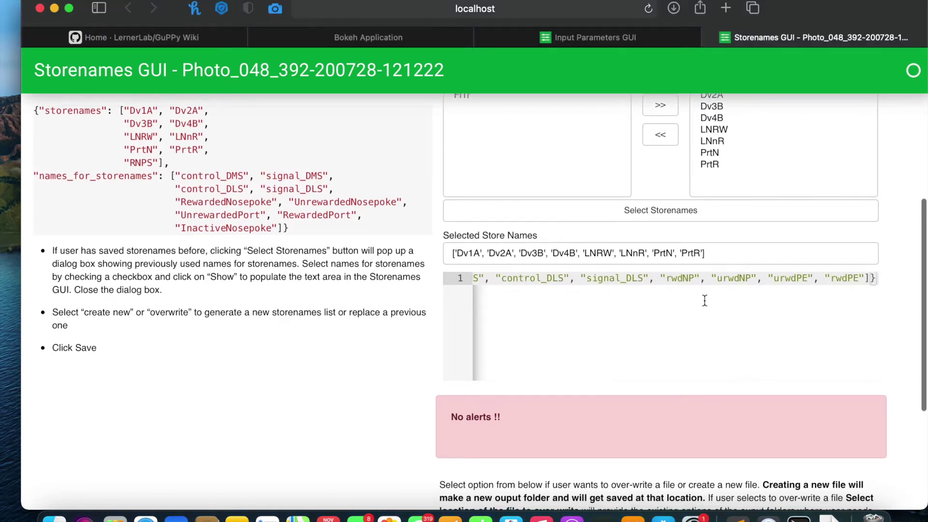
pyautogui.hscroll(-5, 705, 300)
pyautogui.hscroll(-1, 705, 300)
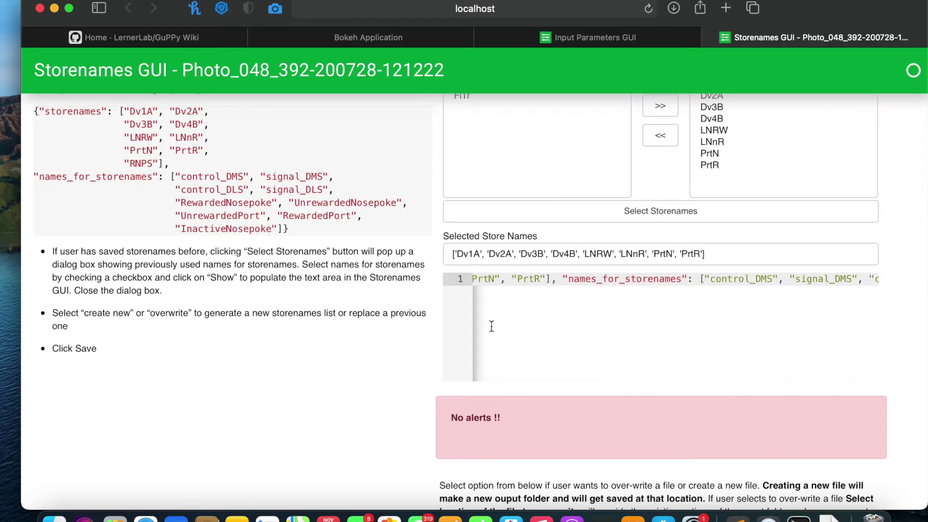
pyautogui.scroll(-4, 380, 334)
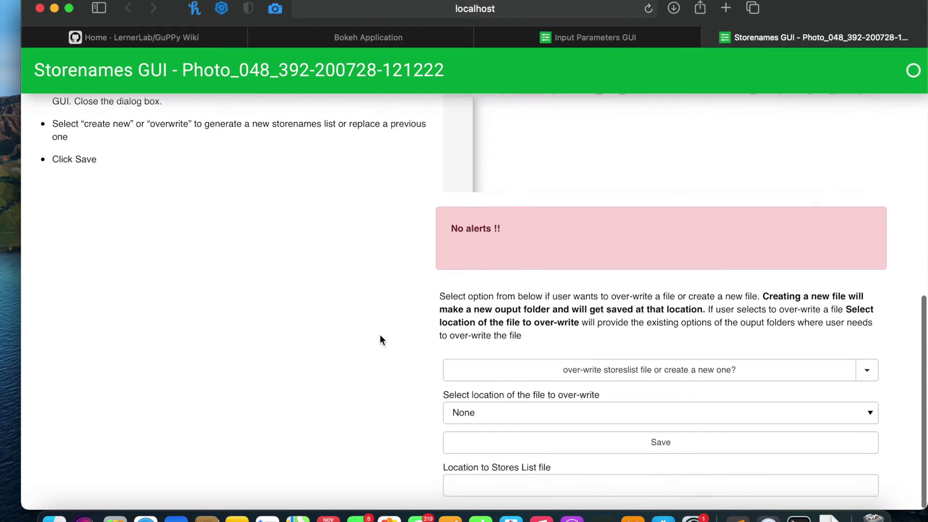
pyautogui.scroll(8, 321, 326)
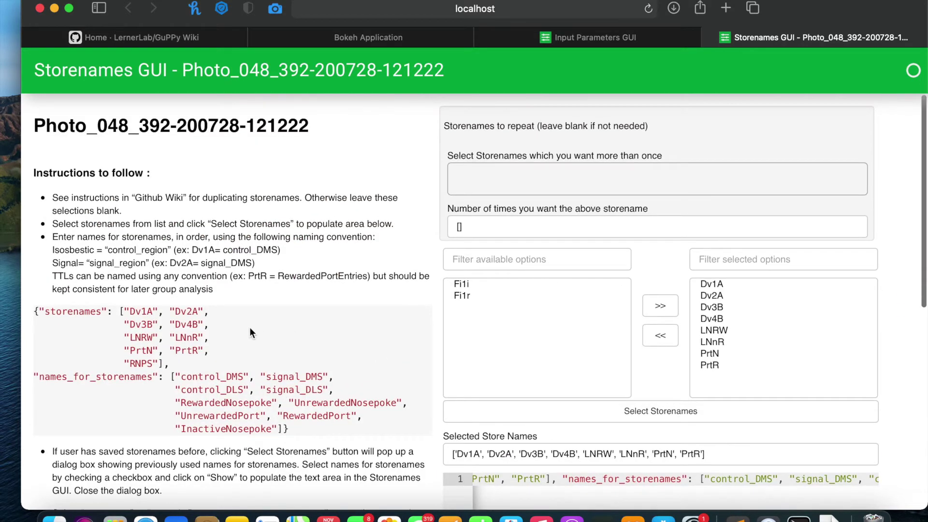
pyautogui.scroll(-1, 237, 325)
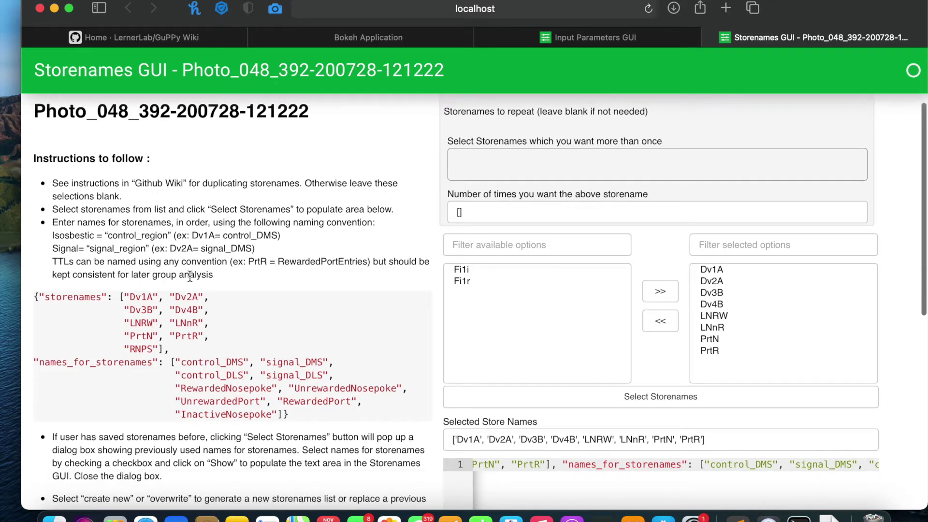
pyautogui.scroll(-3, 253, 391)
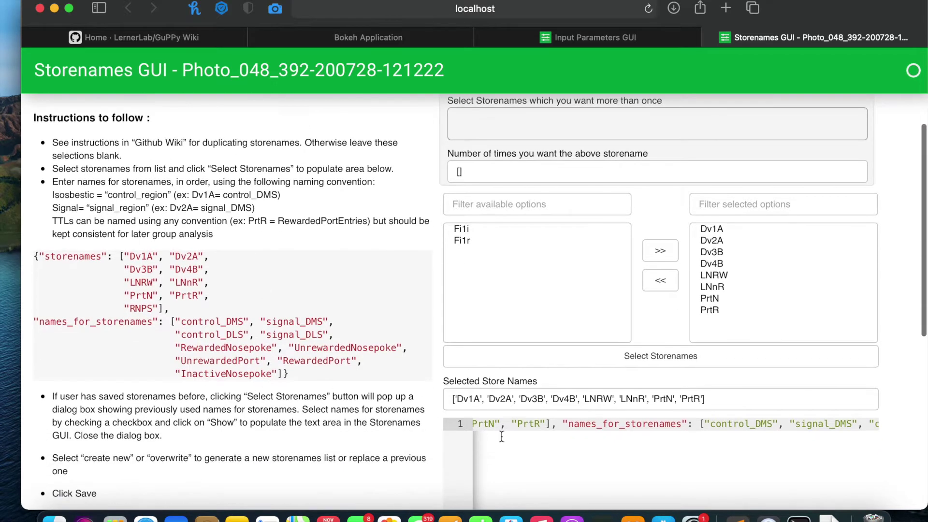
pyautogui.scroll(-10, 317, 410)
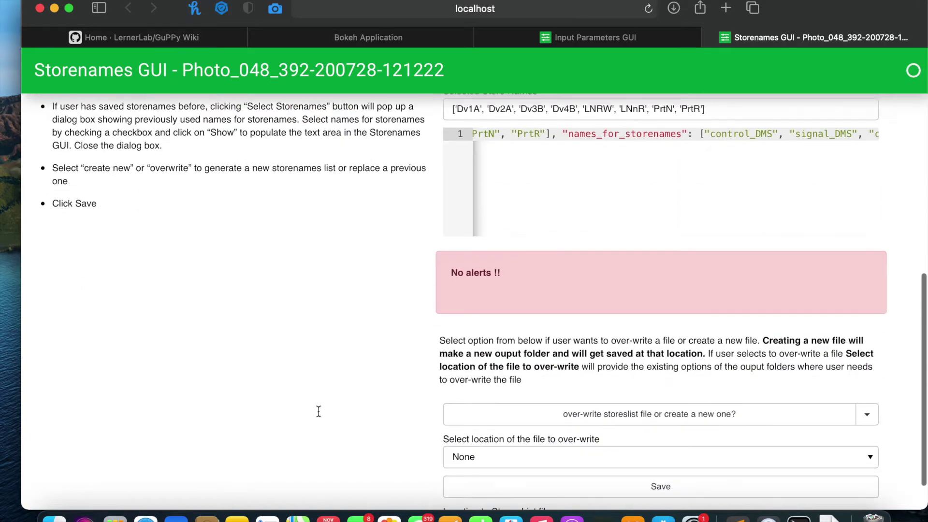
pyautogui.click(877, 383)
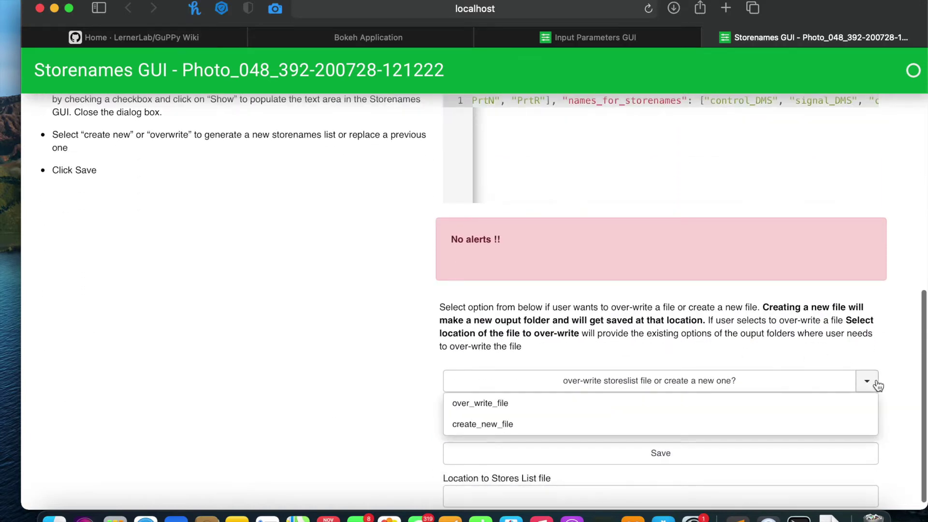
pyautogui.click(768, 429)
pyautogui.click(766, 422)
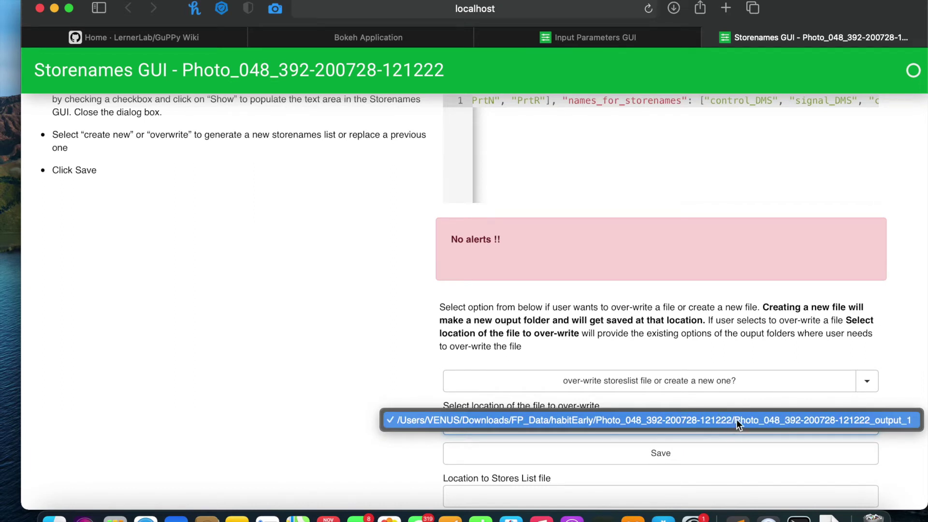
pyautogui.click(700, 425)
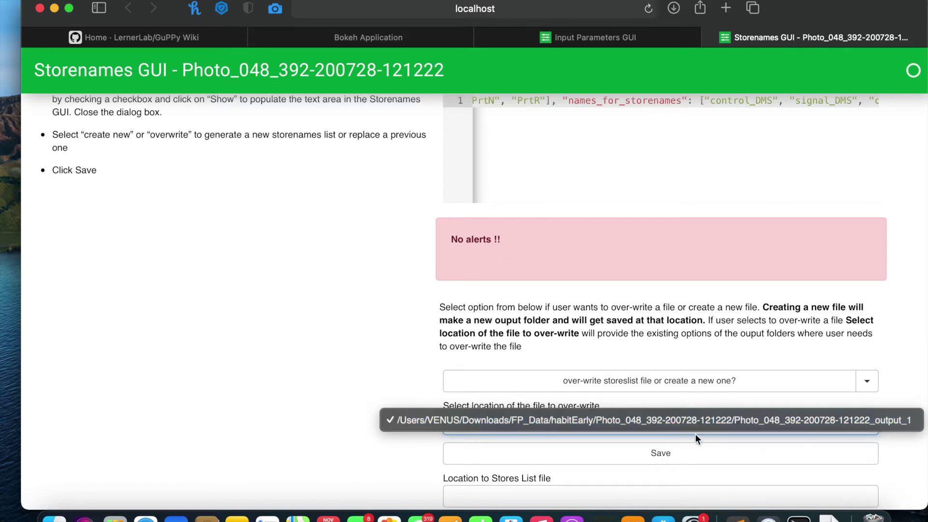
pyautogui.click(669, 455)
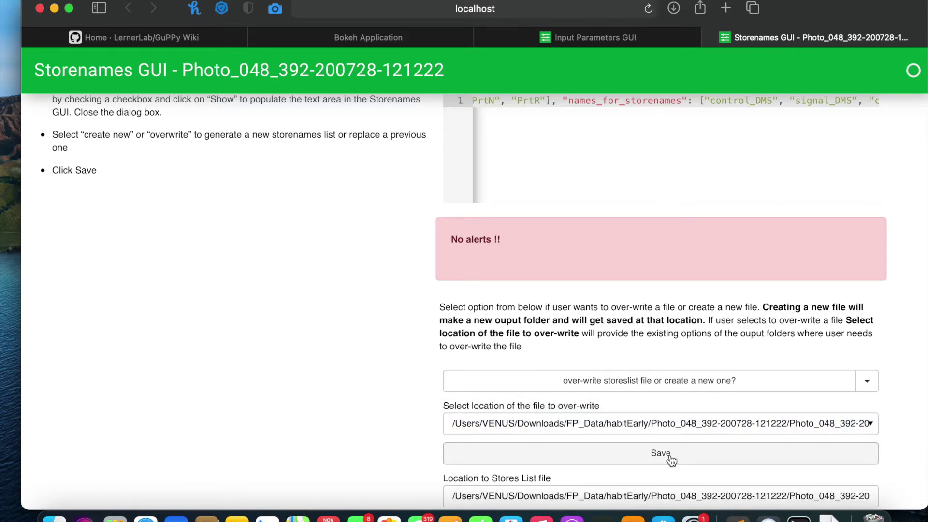
# Close the Storenames page and run Read Raw Data, following progress in the terminal
pyautogui.click(713, 35)
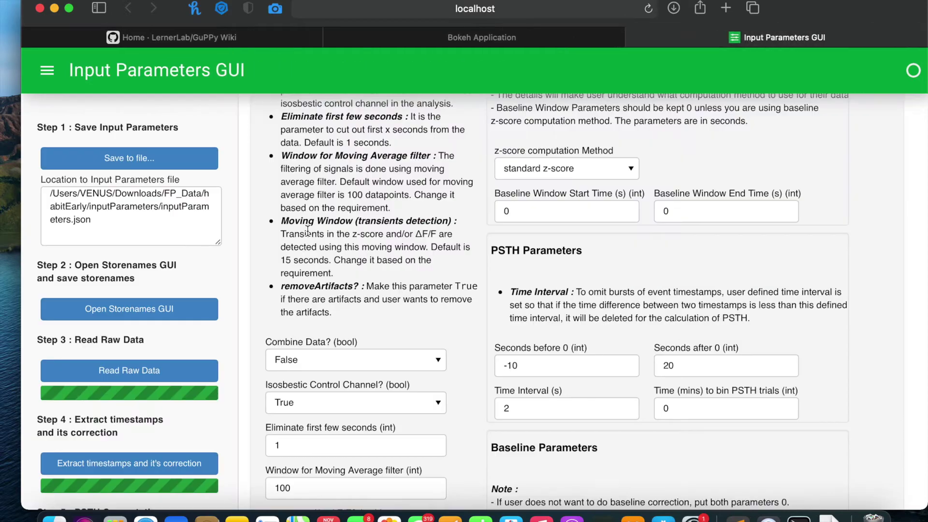
pyautogui.scroll(-3, 183, 334)
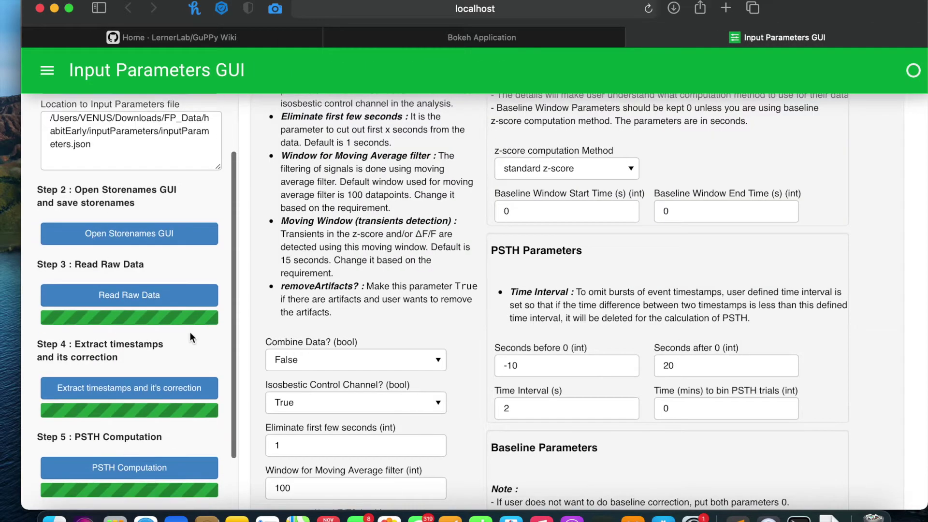
pyautogui.click(181, 296)
pyautogui.hotkey('ctrl', 'Right')
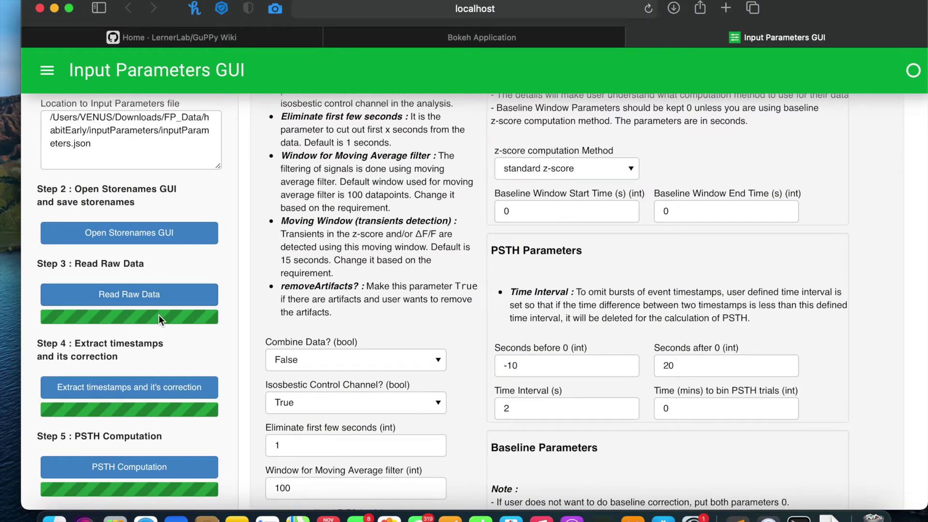
pyautogui.scroll(-3, 166, 334)
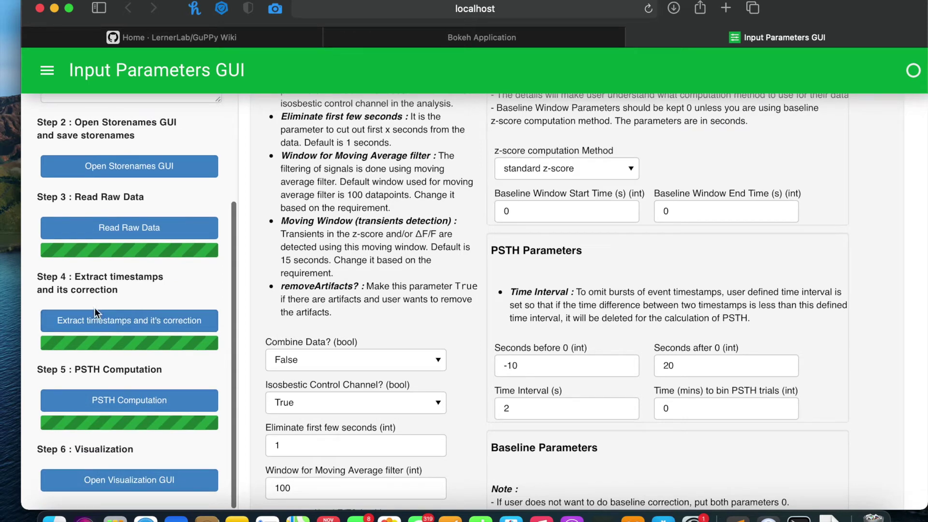
# Run 'Extract timestamps and it's correction' under Step 4
pyautogui.click(140, 323)
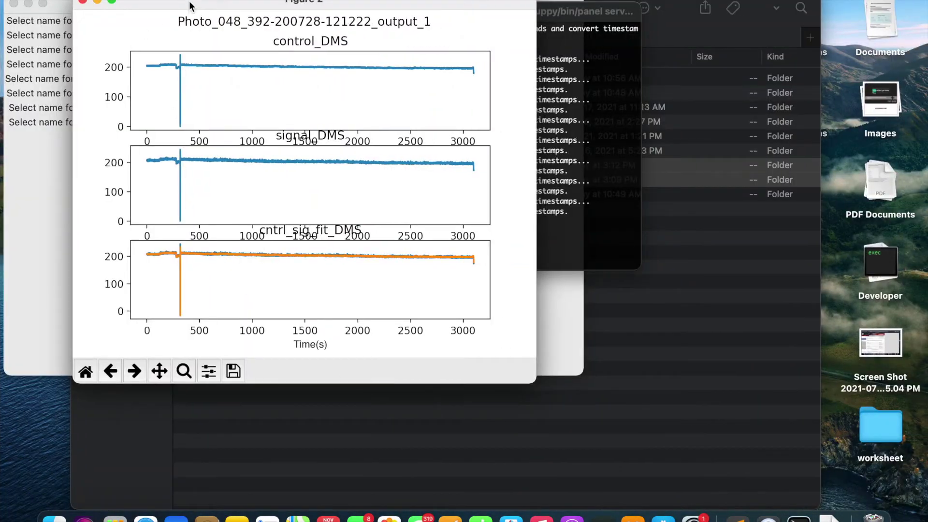
# Place the DMS figure on the left and the DLS figure on the right, terminal aside
pyautogui.moveTo(190, 4); pyautogui.dragTo(130, 15)
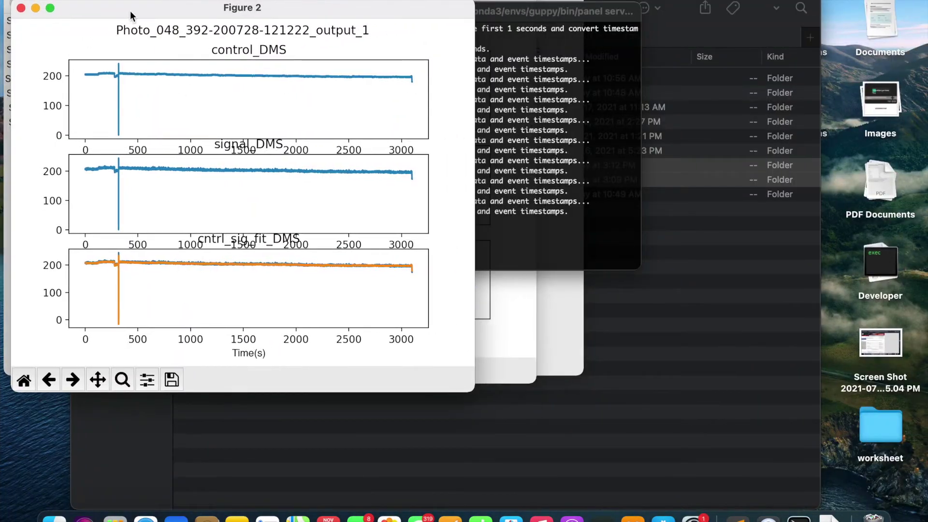
pyautogui.click(513, 13)
pyautogui.moveTo(513, 13); pyautogui.dragTo(631, 10)
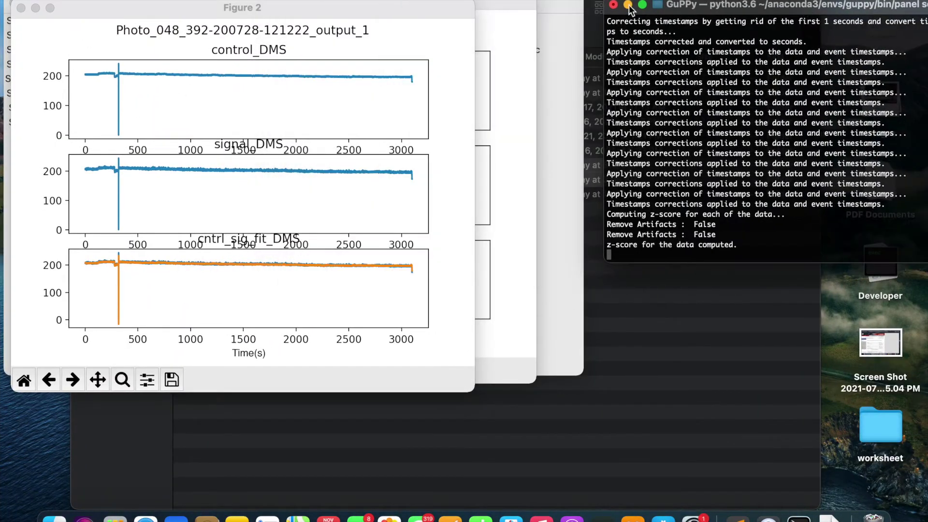
pyautogui.click(523, 6)
pyautogui.moveTo(408, 6); pyautogui.dragTo(695, 1)
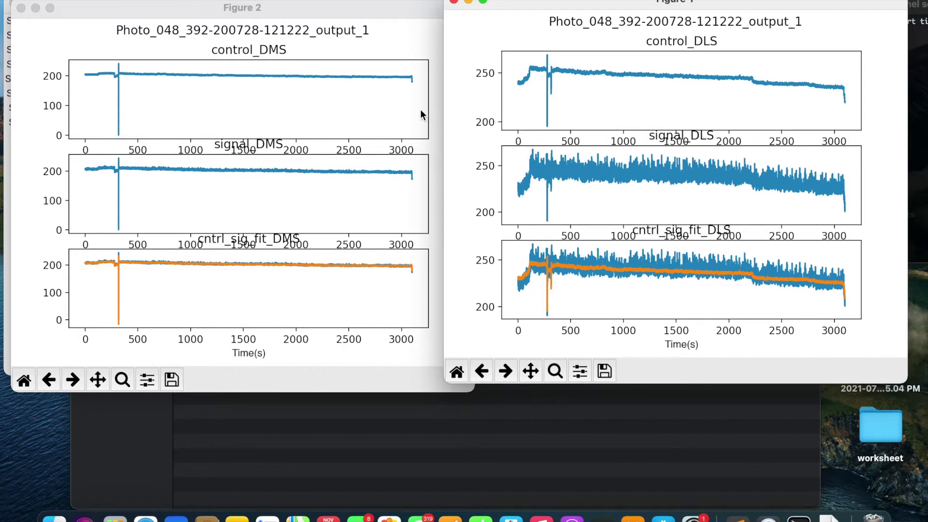
pyautogui.click(200, 10)
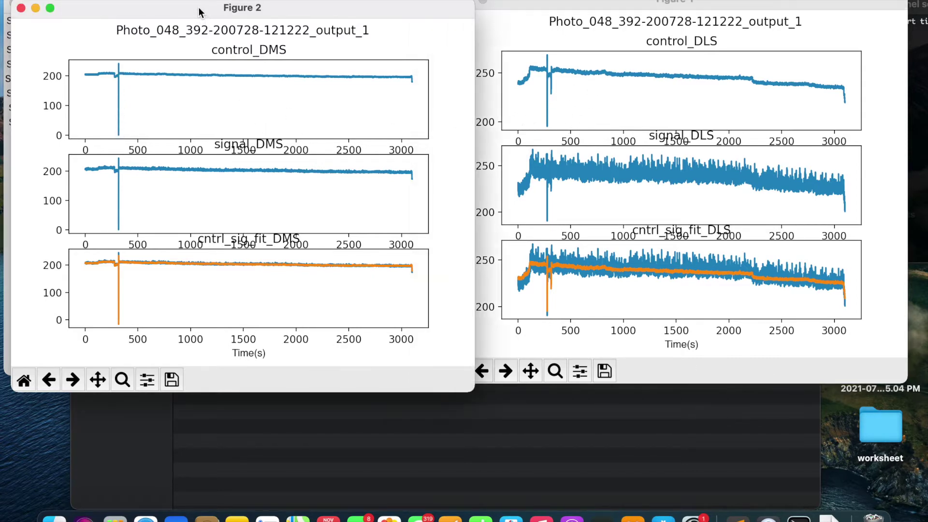
# Mark DMS chunk boundaries near 0, 250, 350 and 3070 s, re-placing the end marker
pyautogui.click(84, 74)
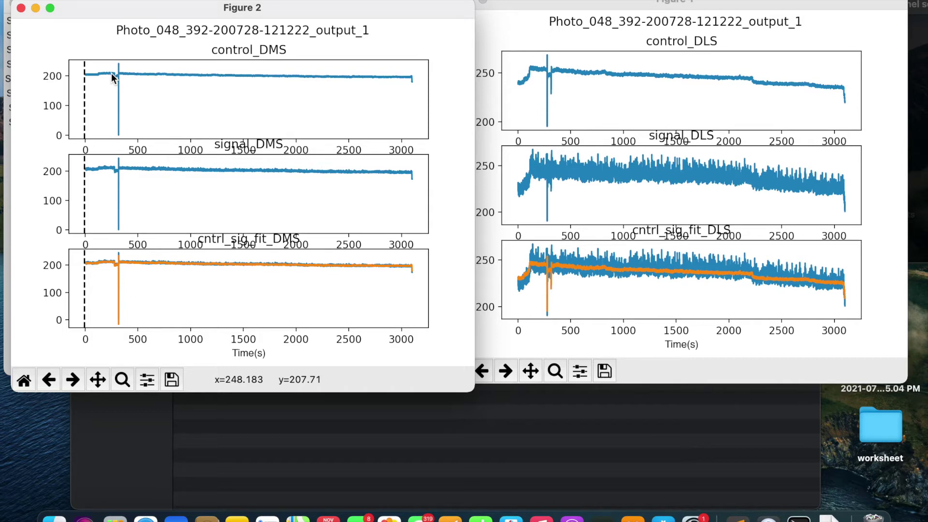
pyautogui.click(111, 74)
pyautogui.click(122, 72)
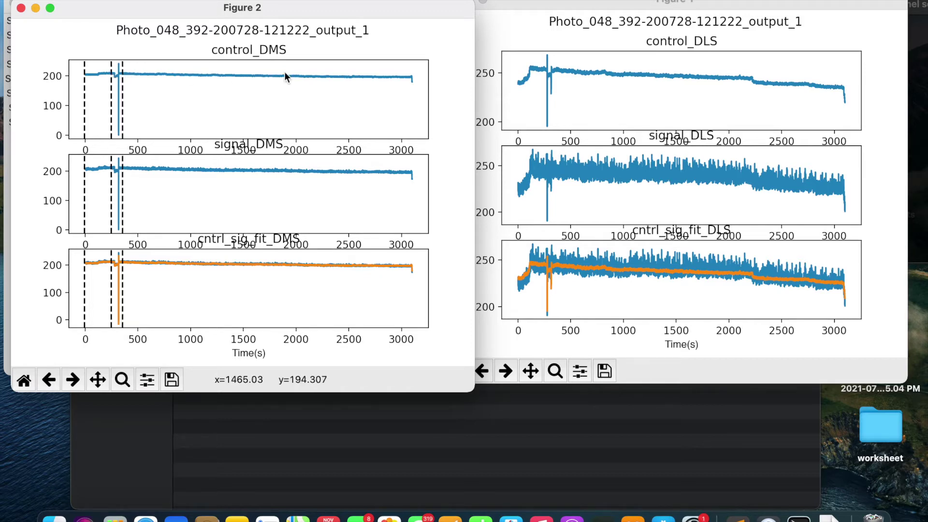
pyautogui.click(410, 81)
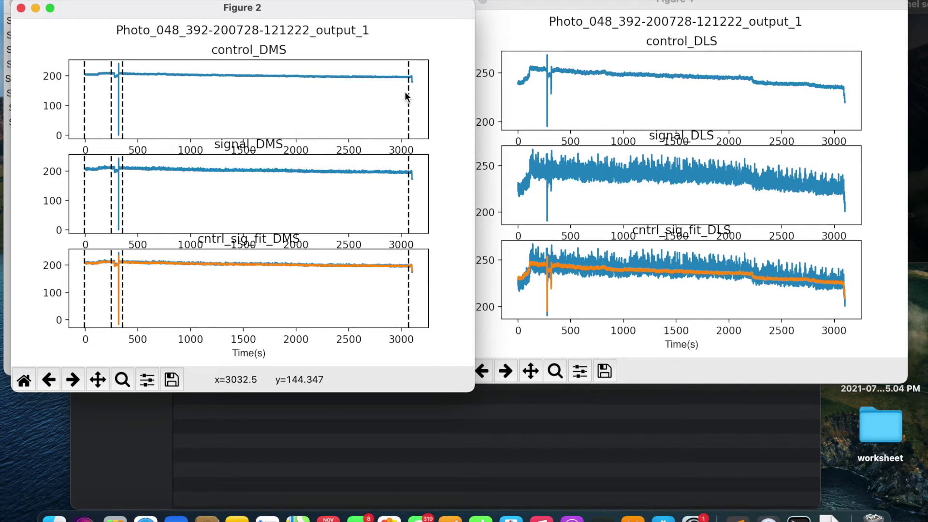
pyautogui.click(410, 81)
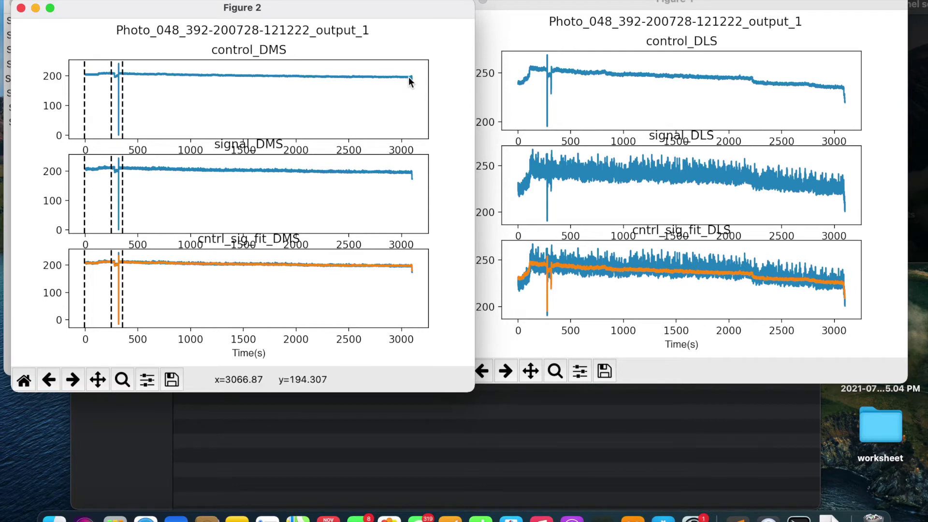
pyautogui.click(408, 79)
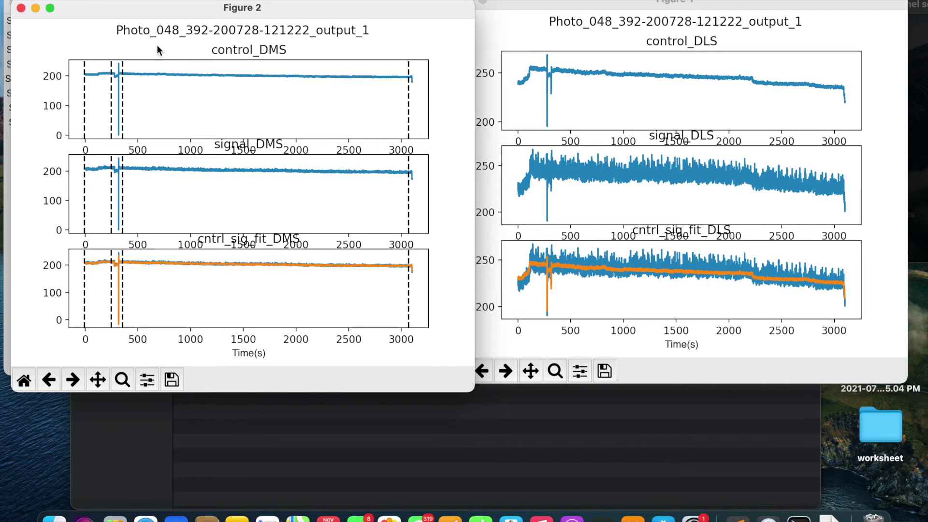
# Close the DMS figure to save its coordinates and bring the DLS figure forward
pyautogui.click(21, 9)
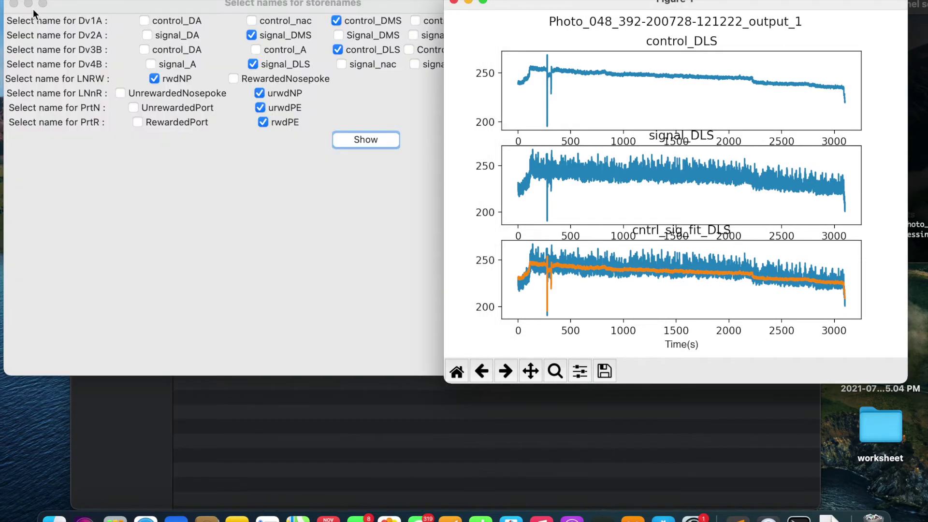
pyautogui.hotkey('ctrl', 'Up')
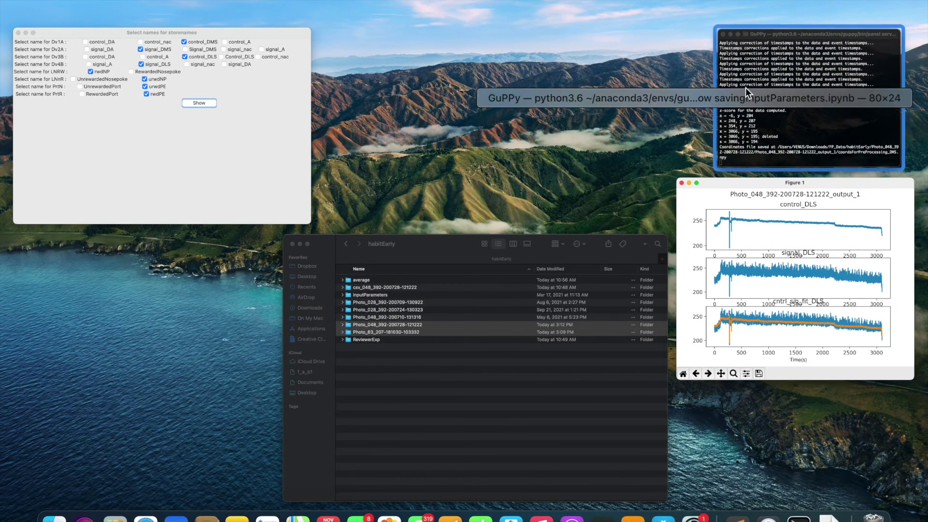
pyautogui.click(745, 88)
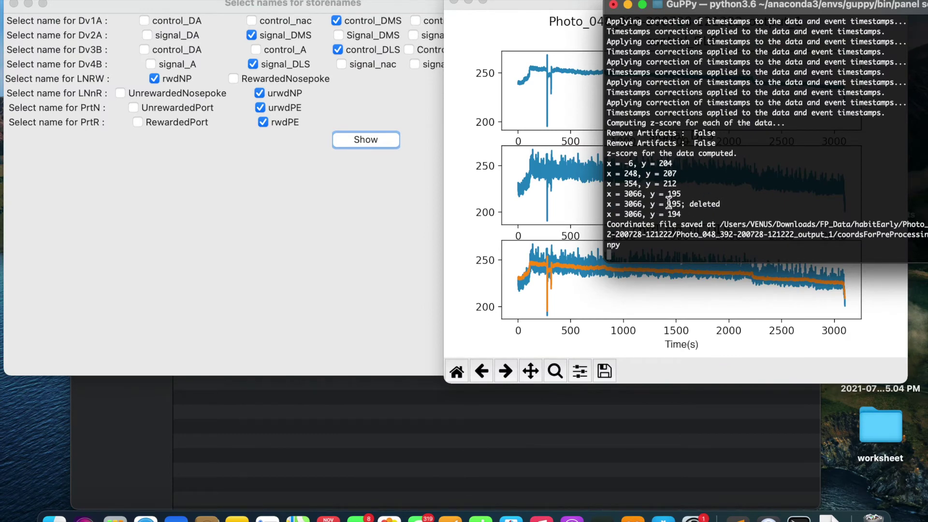
pyautogui.click(539, 1)
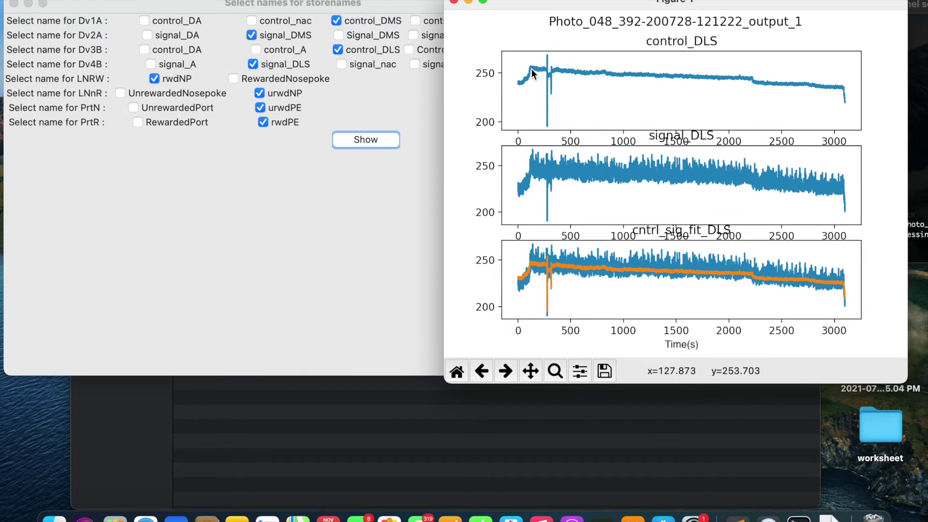
# Mark DLS boundaries near 127, 234, 340, 2183, 2262 and 3053 s, then close to save
pyautogui.press('space')
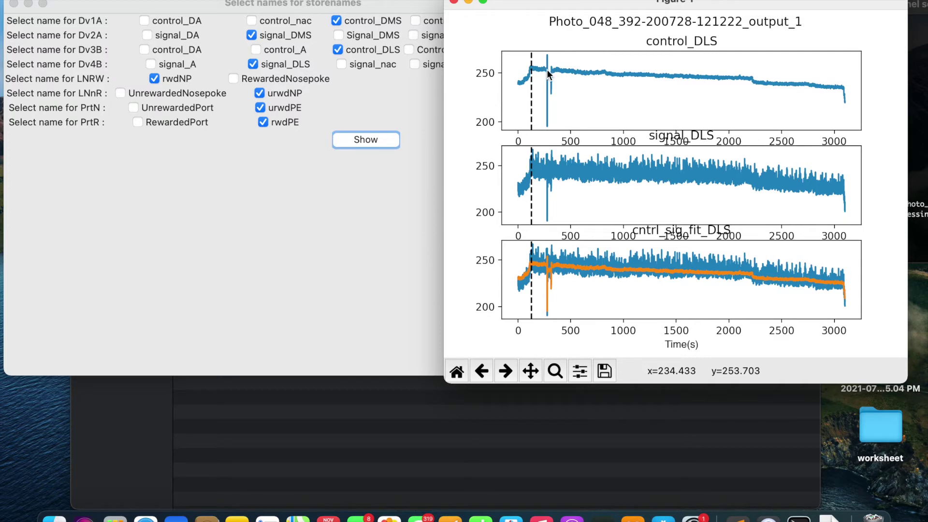
pyautogui.press('space')
pyautogui.press('space')
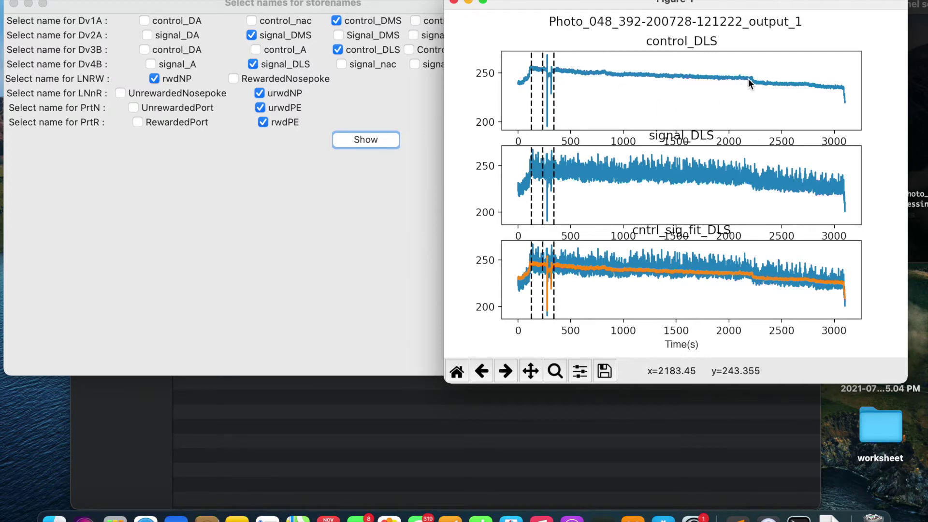
pyautogui.press('space')
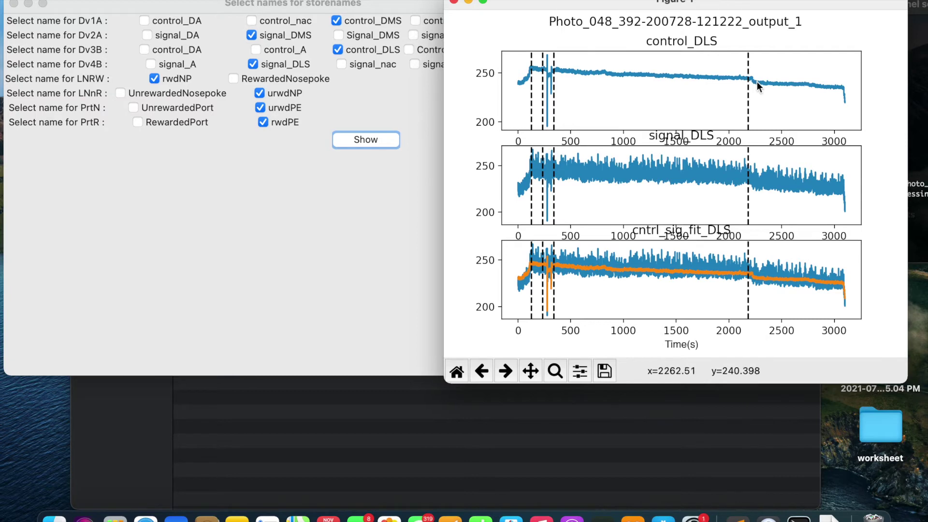
pyautogui.press('space')
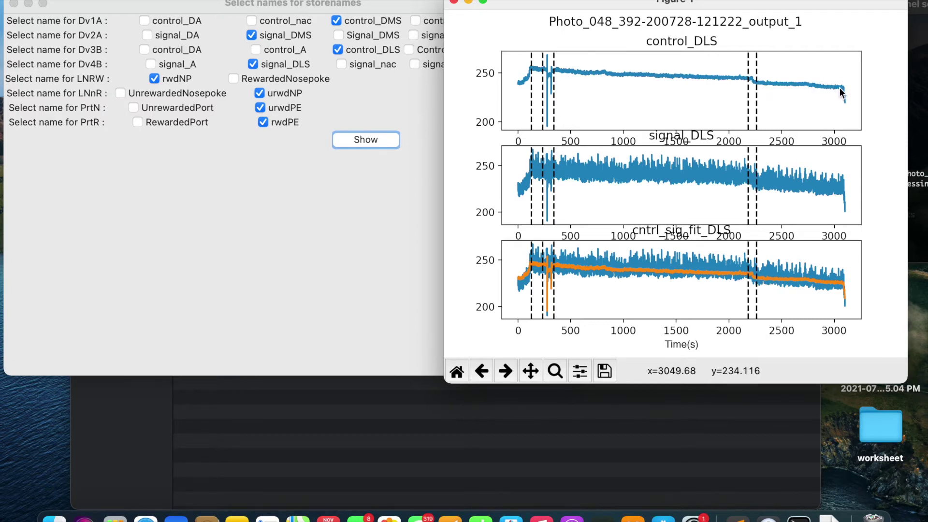
pyautogui.press('space')
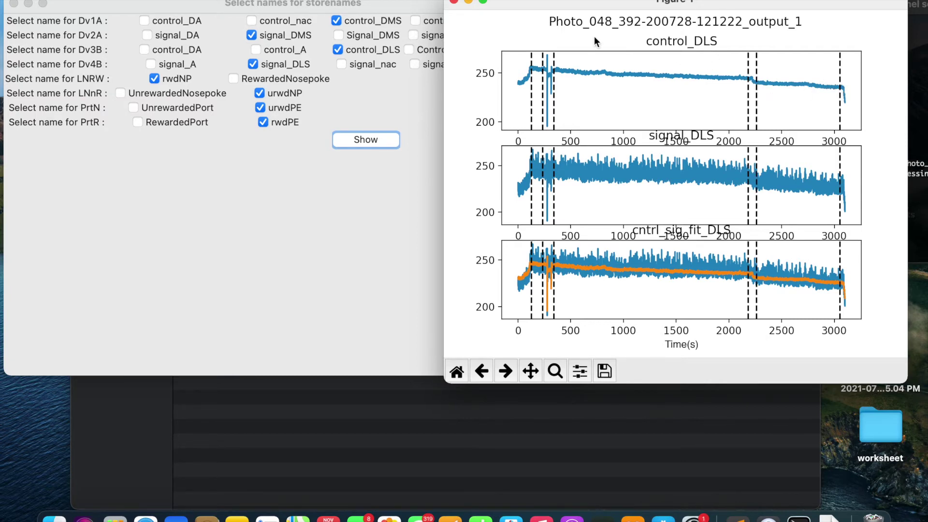
pyautogui.click(453, 3)
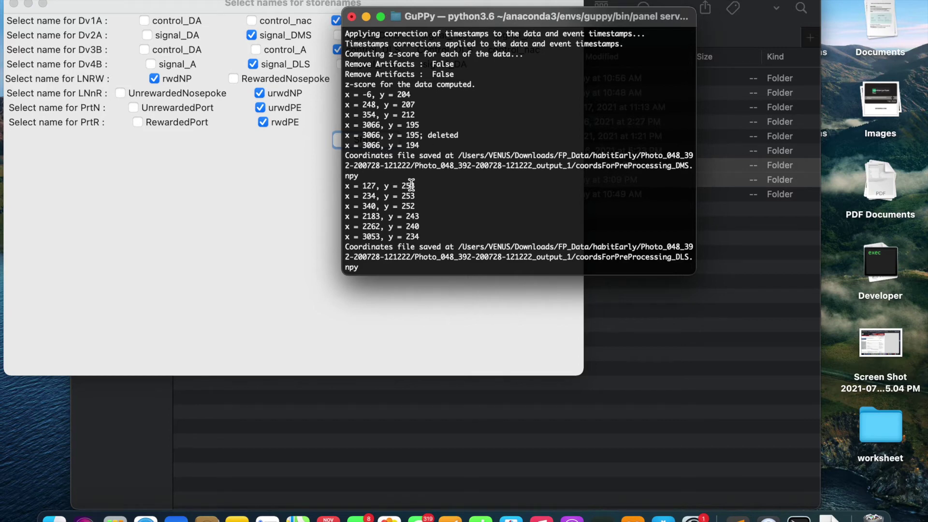
pyautogui.hotkey('ctrl', 'Left')
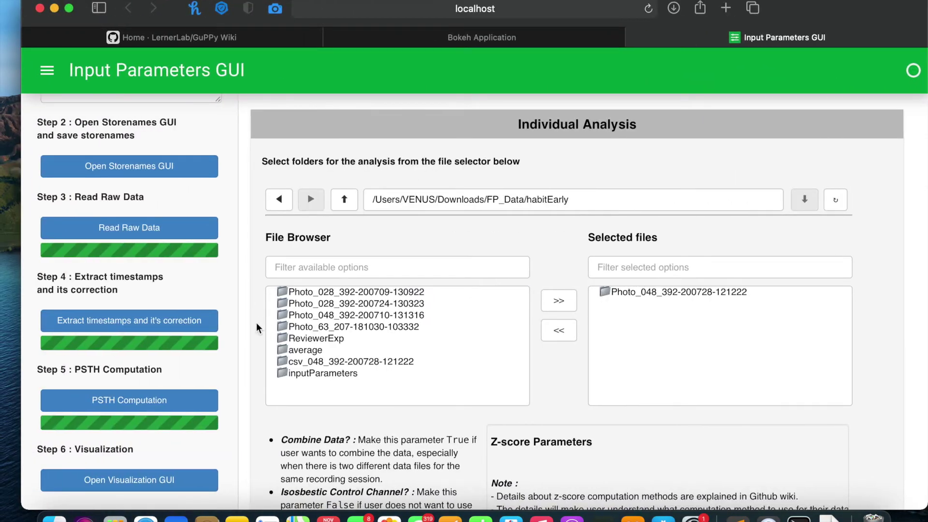
# Set removeArtifacts to True in the input parameters
pyautogui.scroll(-15, 256, 323)
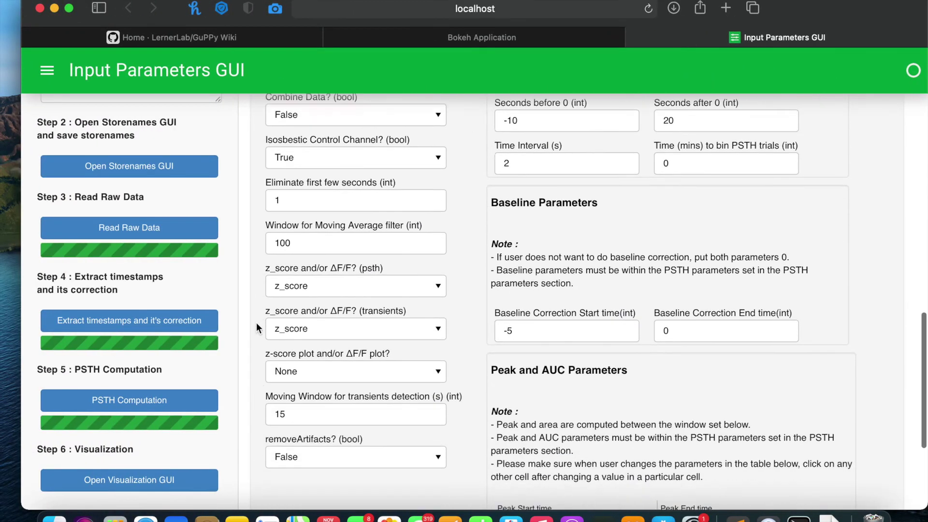
pyautogui.scroll(-2, 256, 322)
pyautogui.click(294, 403)
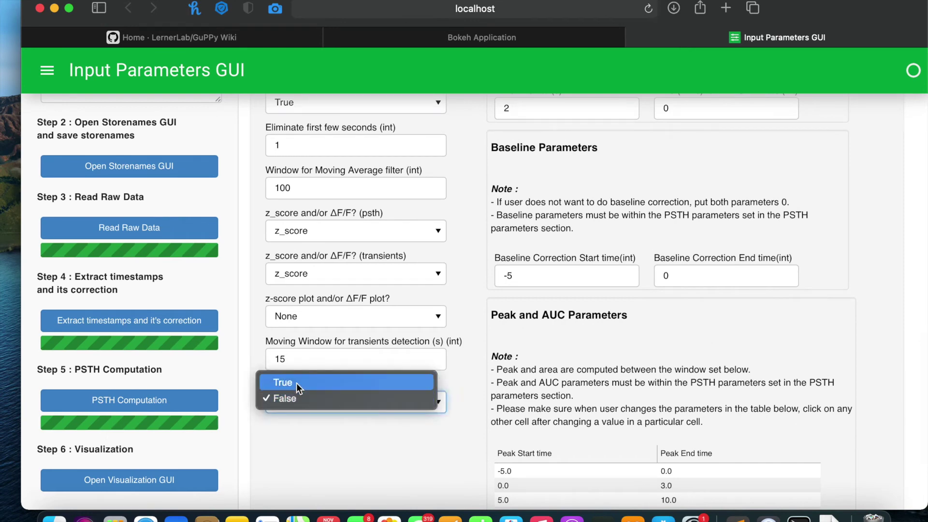
pyautogui.click(297, 383)
pyautogui.scroll(3, 216, 285)
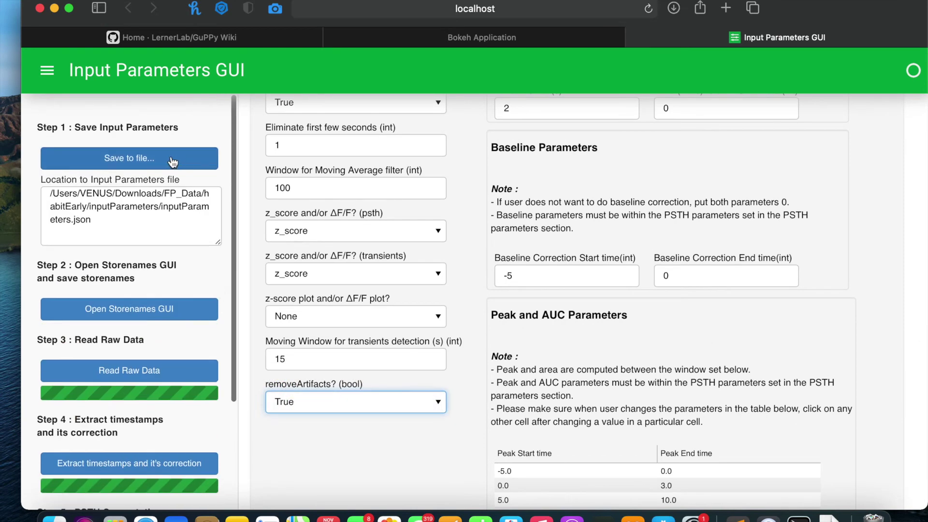
pyautogui.click(172, 160)
pyautogui.scroll(-3, 216, 266)
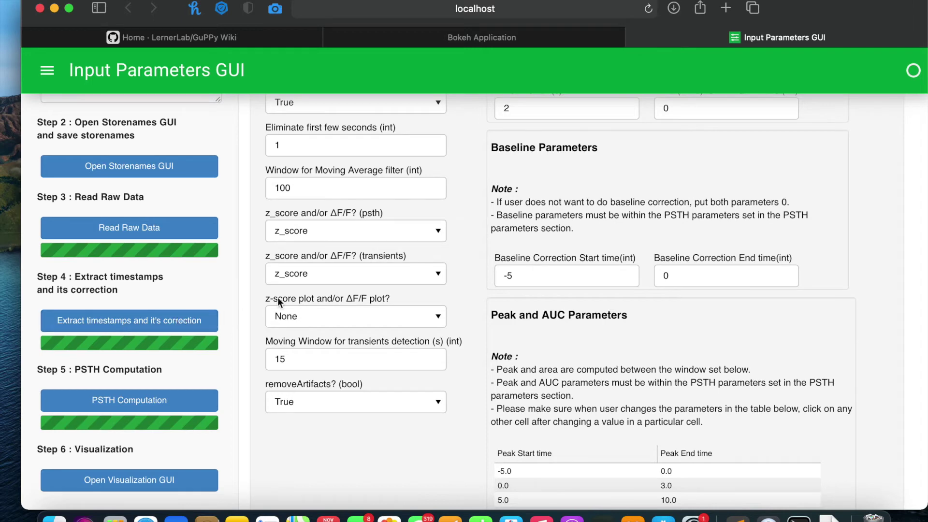
# Choose z_score in the 'z-score plot and/or ΔF/F plot?' dropdown and confirm it stays selected
pyautogui.click(305, 314)
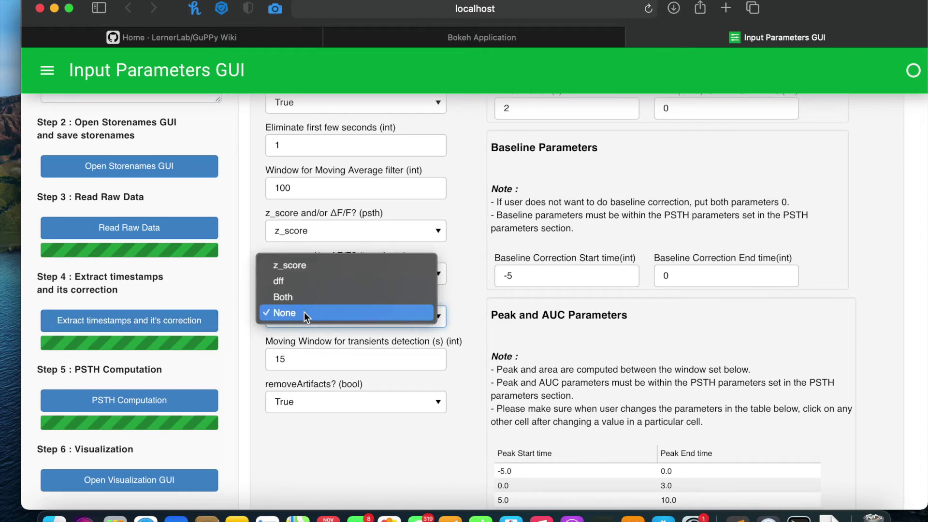
pyautogui.click(306, 264)
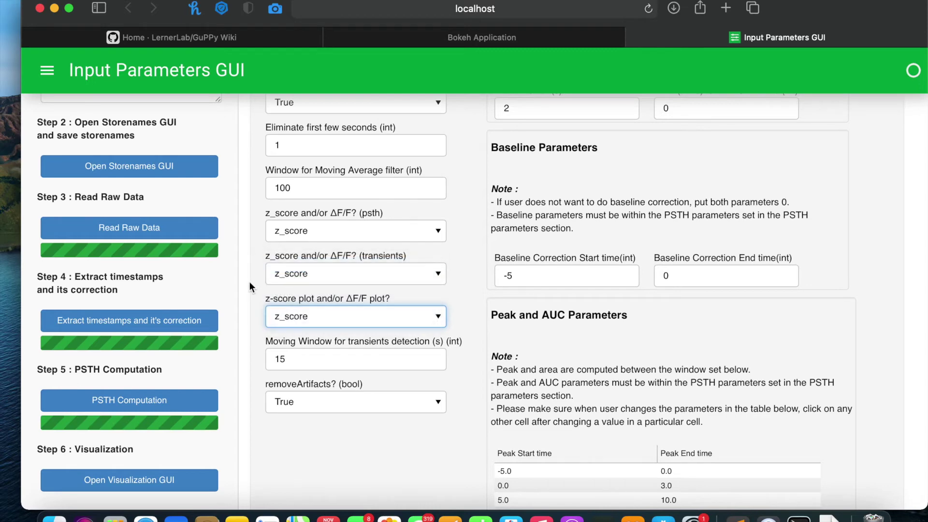
pyautogui.click(259, 282)
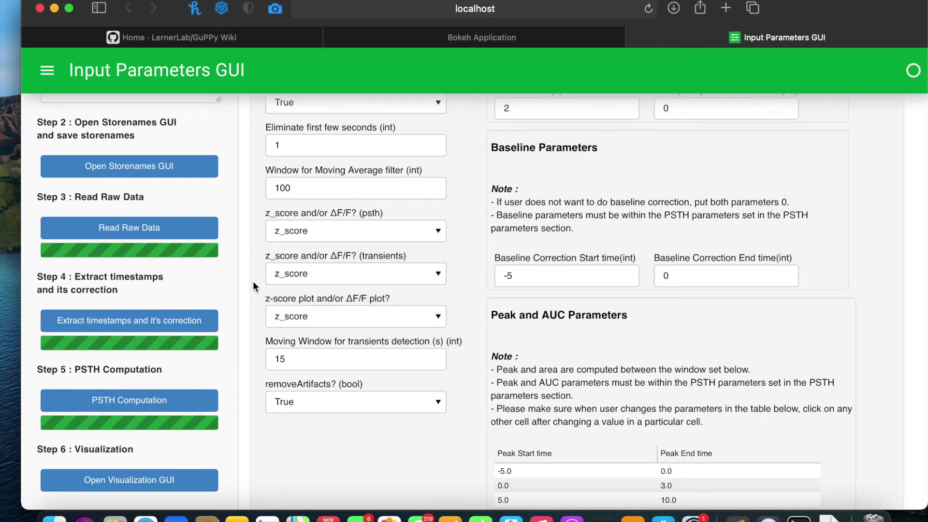
pyautogui.scroll(2, 222, 290)
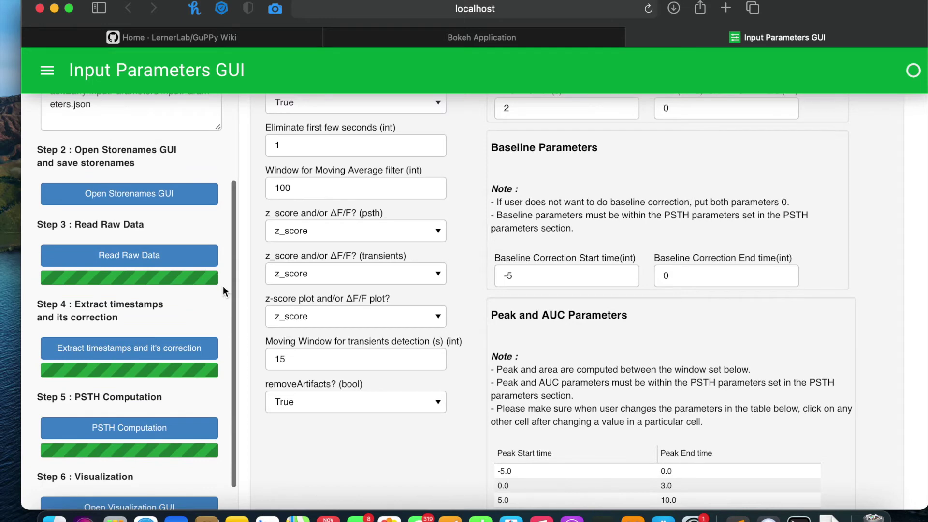
pyautogui.click(300, 315)
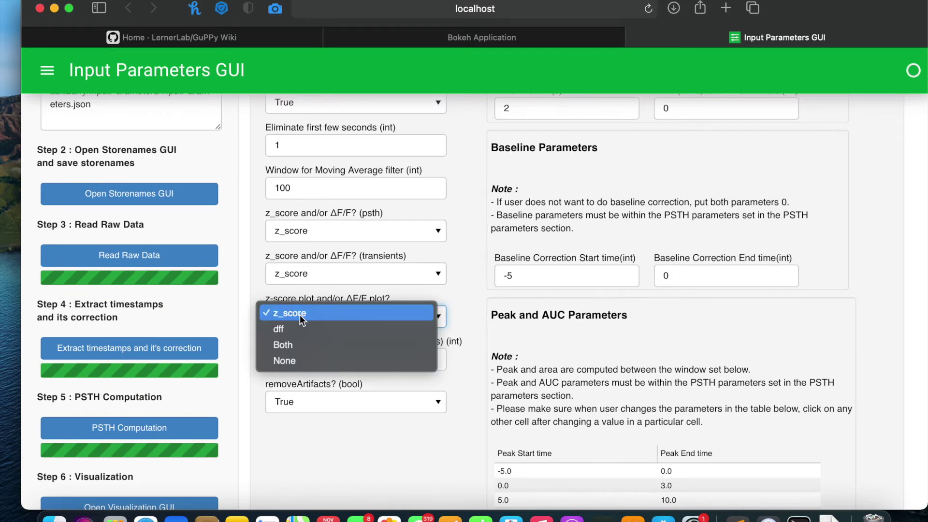
pyautogui.click(300, 314)
pyautogui.scroll(5, 227, 309)
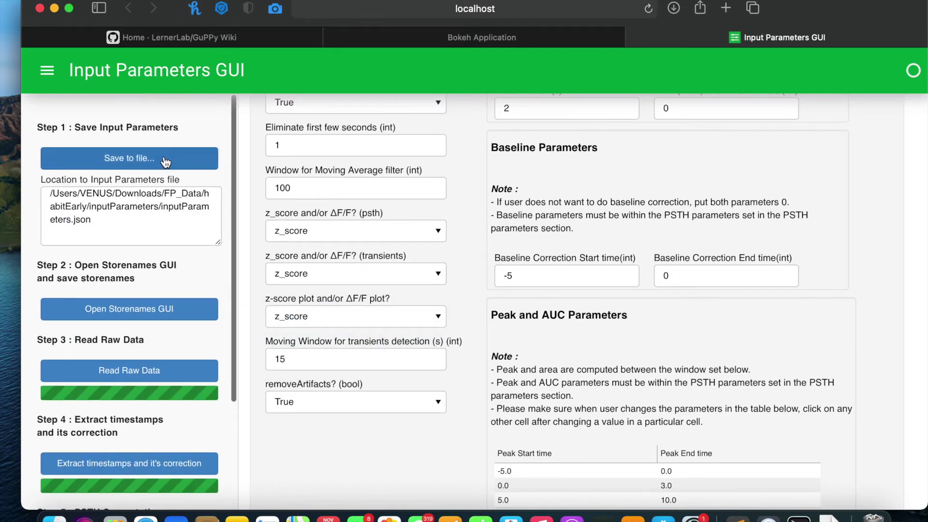
pyautogui.scroll(-6, 165, 162)
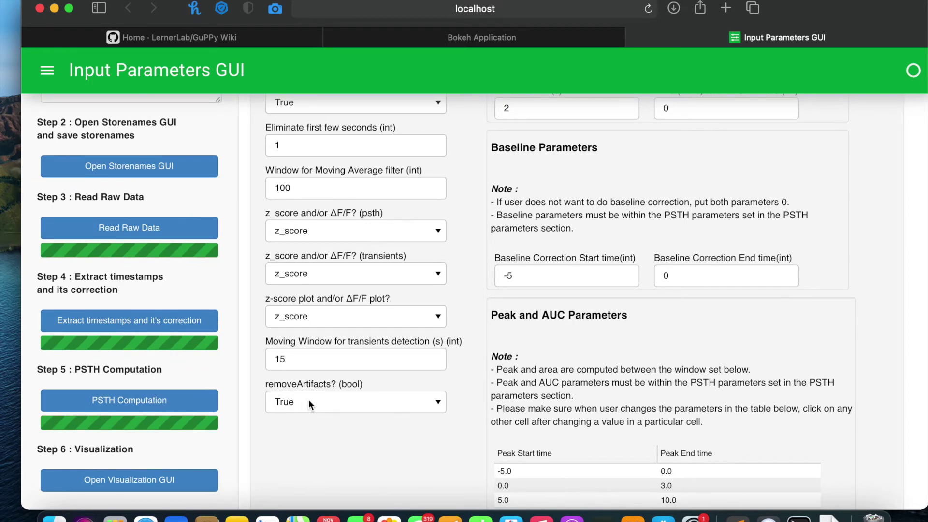
# Run timestamp extraction and correction, then spread out the resulting z_score and control plots
pyautogui.click(173, 326)
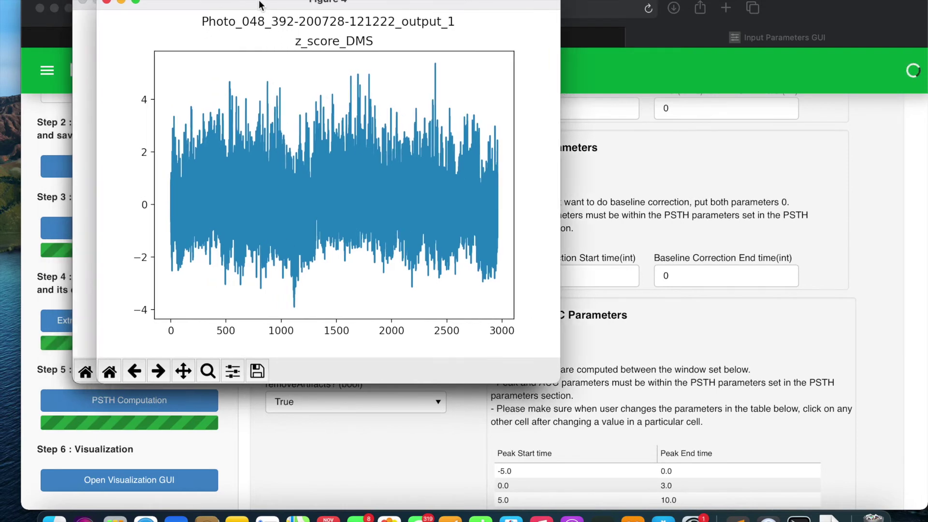
pyautogui.moveTo(259, 5); pyautogui.dragTo(507, 5)
pyautogui.moveTo(429, 6); pyautogui.dragTo(574, 5)
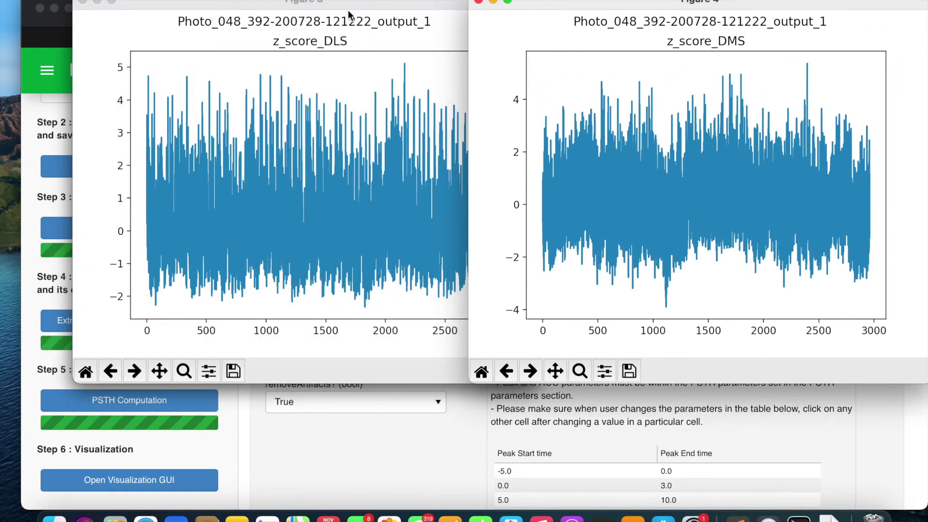
pyautogui.moveTo(347, 7); pyautogui.dragTo(684, 55)
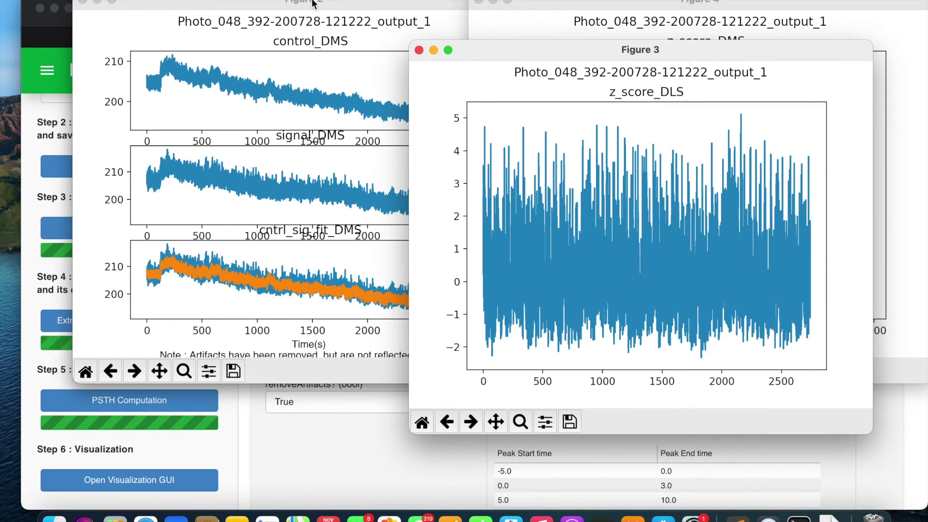
pyautogui.moveTo(313, 4); pyautogui.dragTo(285, 32)
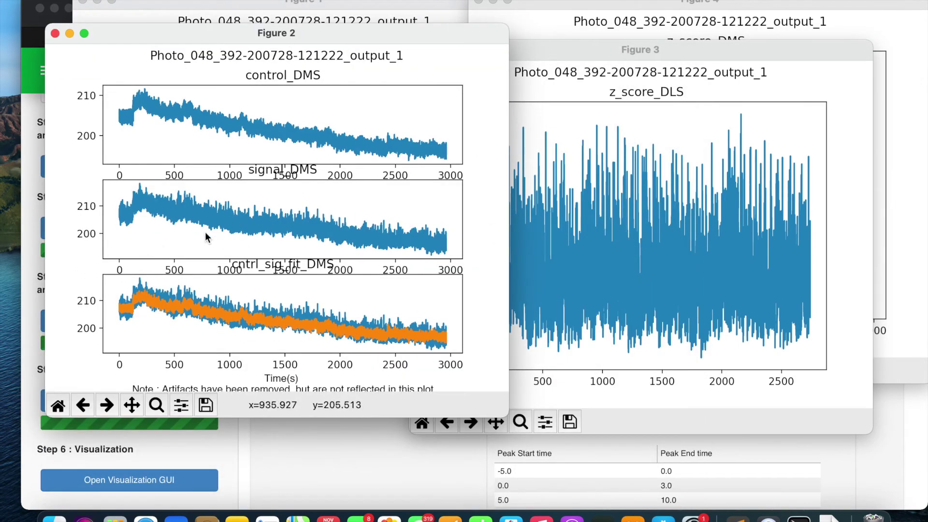
# Close the control_DLS and control_DMS plot windows
pyautogui.click(263, 4)
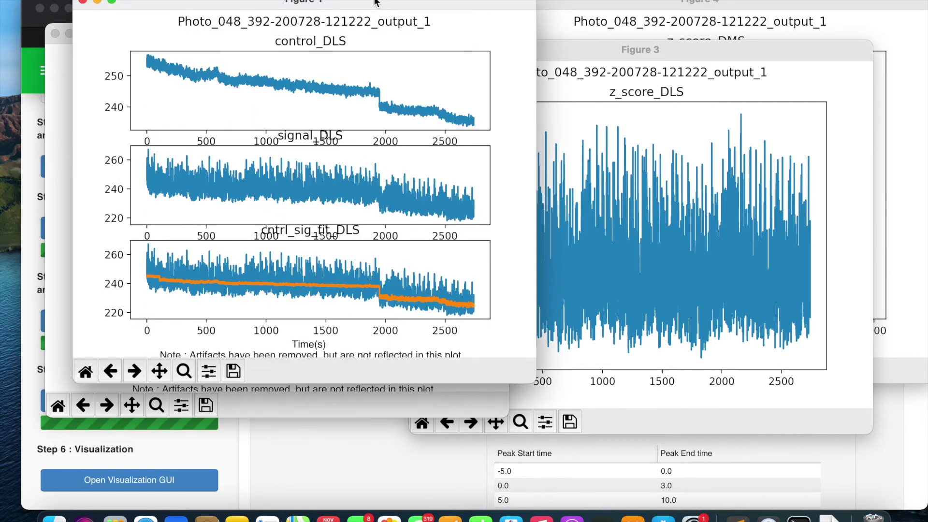
pyautogui.moveTo(375, 3); pyautogui.dragTo(761, 4)
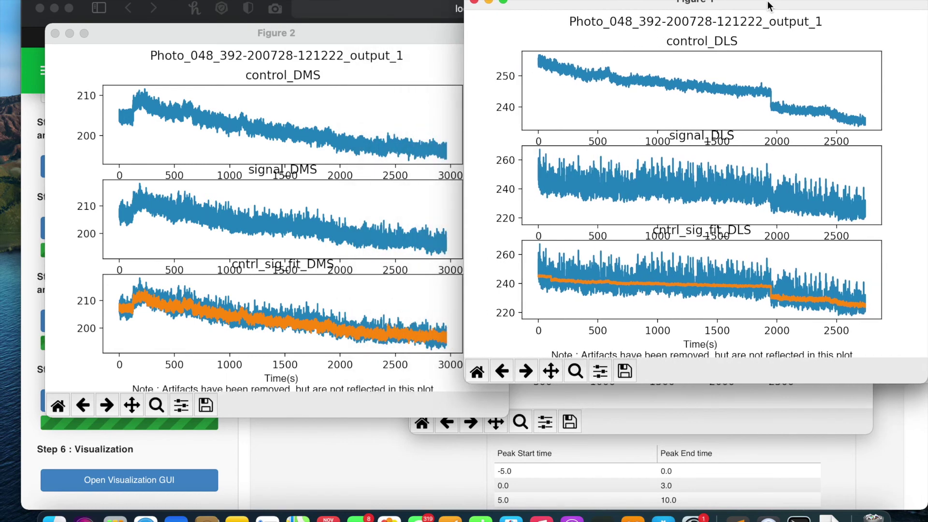
pyautogui.click(474, 3)
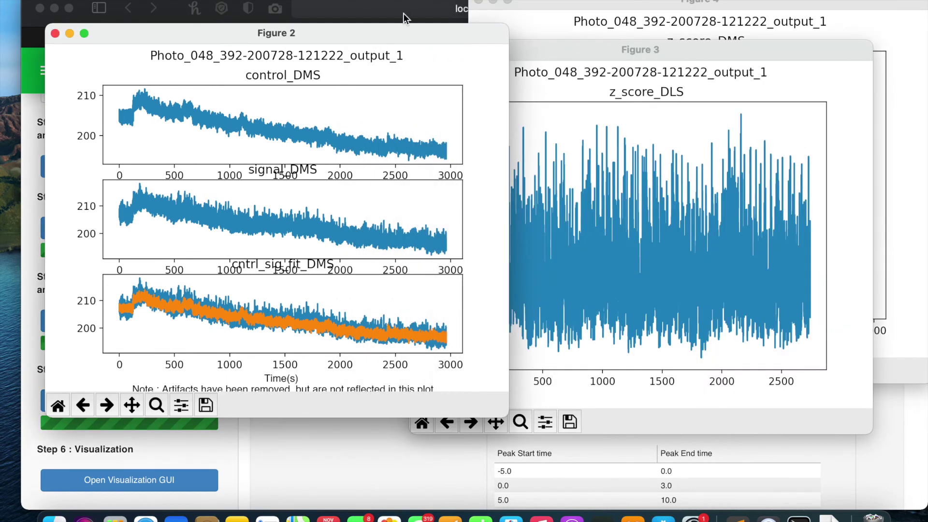
pyautogui.click(55, 34)
# Reposition the z_score_DLS plot and close the z_score_DMS plot window
pyautogui.moveTo(671, 52); pyautogui.dragTo(346, 57)
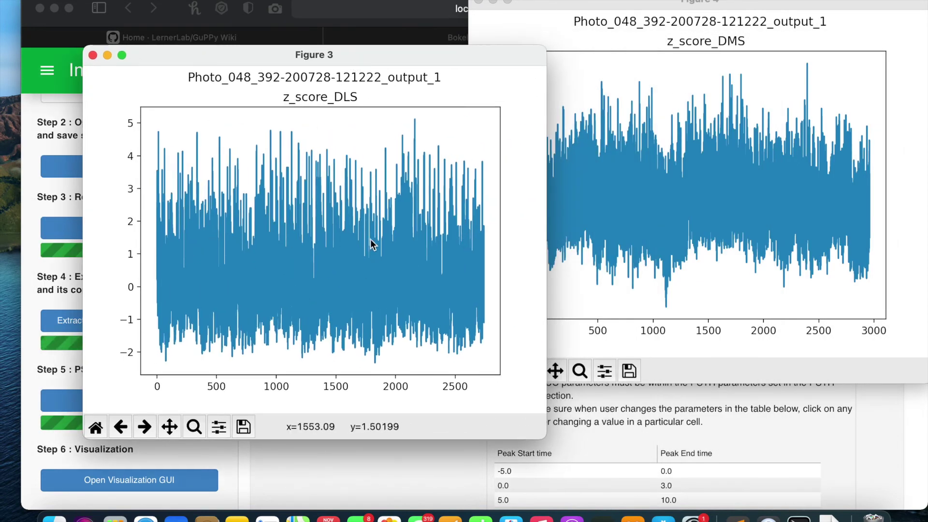
pyautogui.click(520, 19)
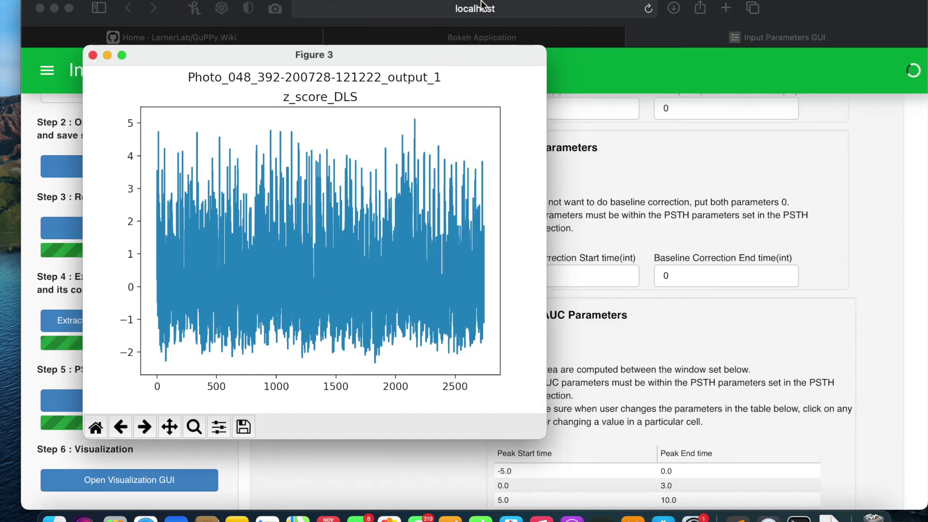
pyautogui.click(478, 2)
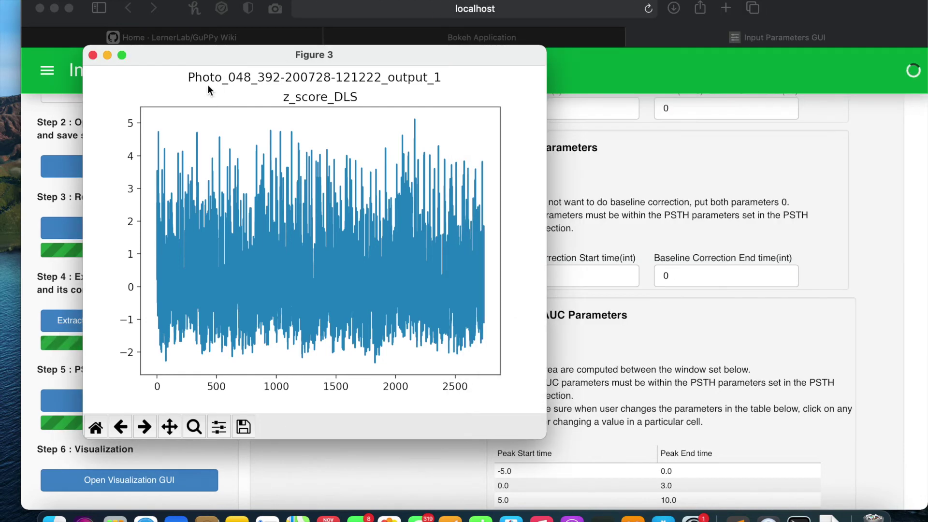
pyautogui.click(93, 55)
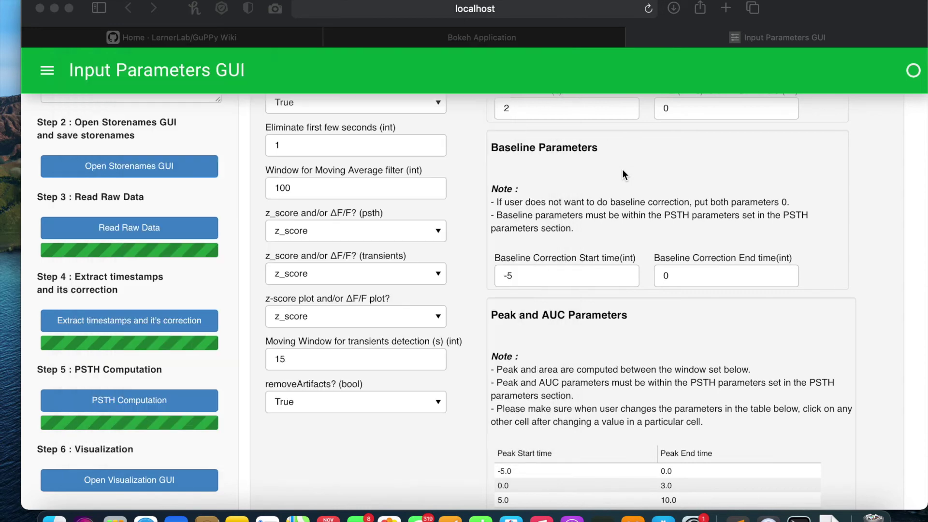
# Close the z_score_DLS plot, run Step 5 PSTH Computation, and check the terminal output
pyautogui.click(622, 169)
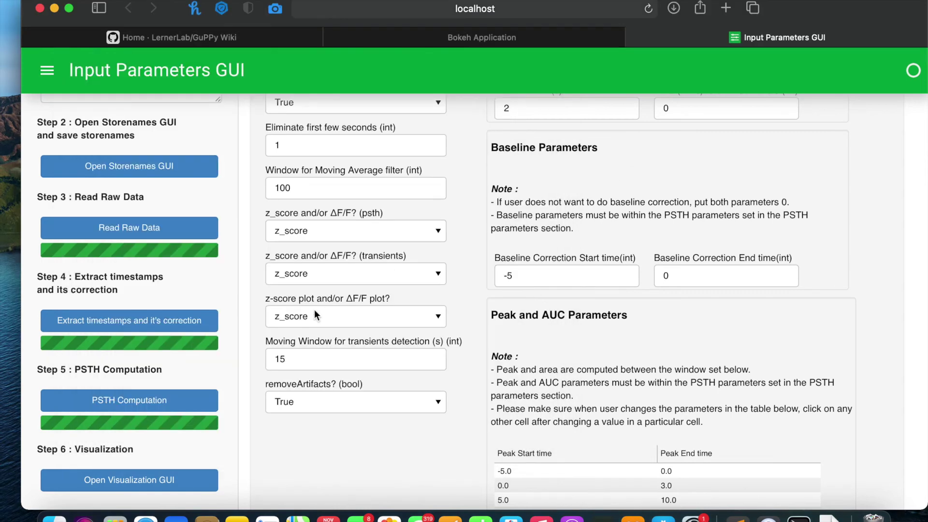
pyautogui.click(142, 404)
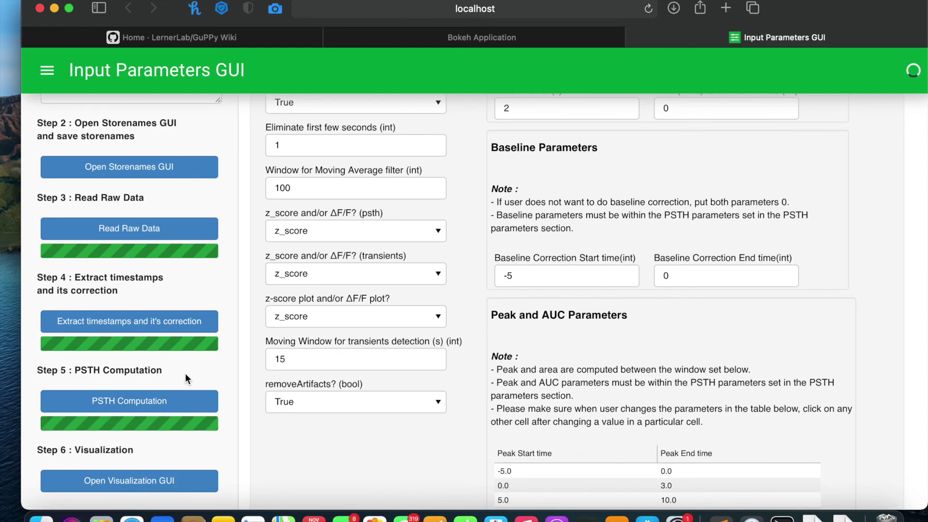
pyautogui.hotkey('ctrl', 'Right')
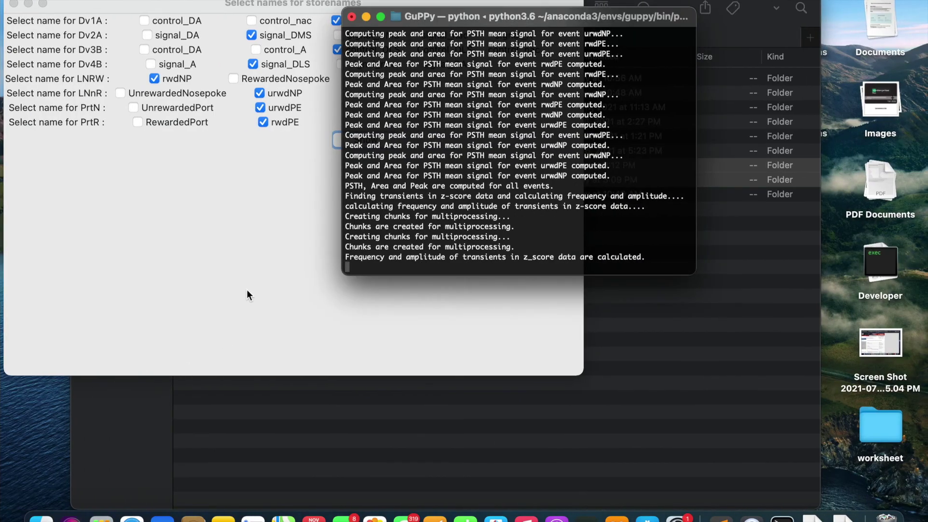
# Bring up the z_score_DMS transient plot, compare it with the DLS plot, then close it
pyautogui.hotkey('ctrl', 'Left')
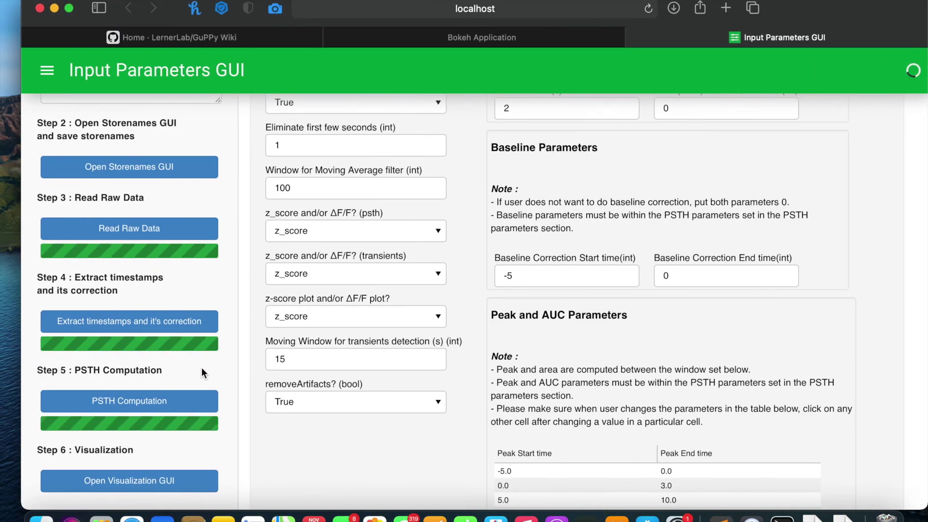
pyautogui.hotkey('ctrl', 'Left')
pyautogui.hotkey('ctrl', 'Right')
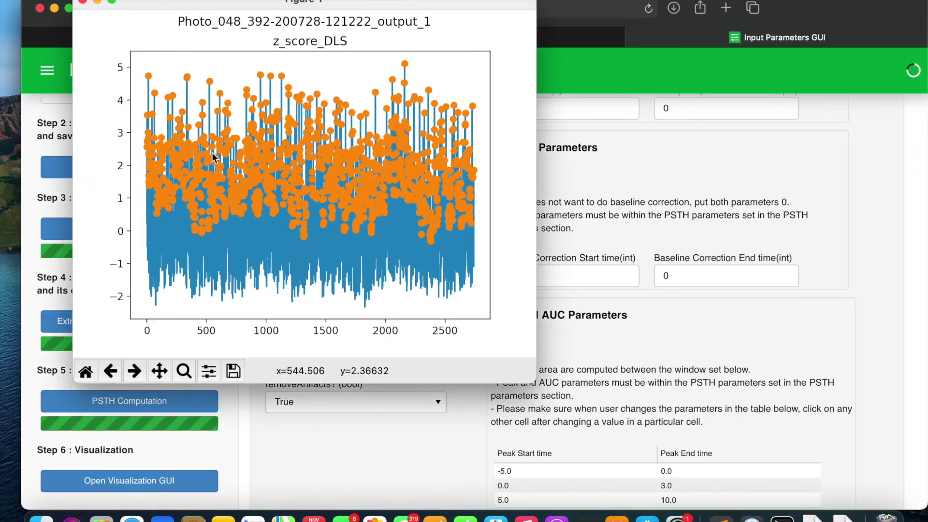
pyautogui.hotkey('ctrl', 'Up')
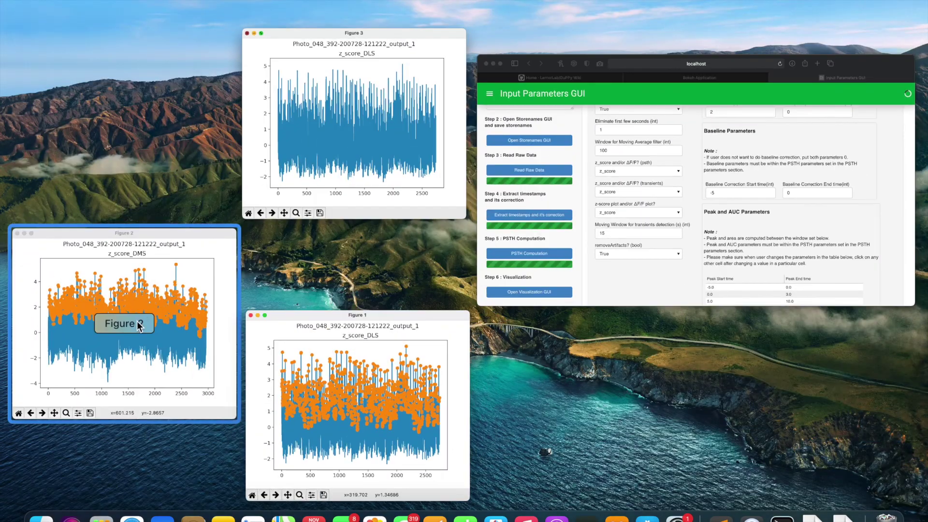
pyautogui.click(142, 304)
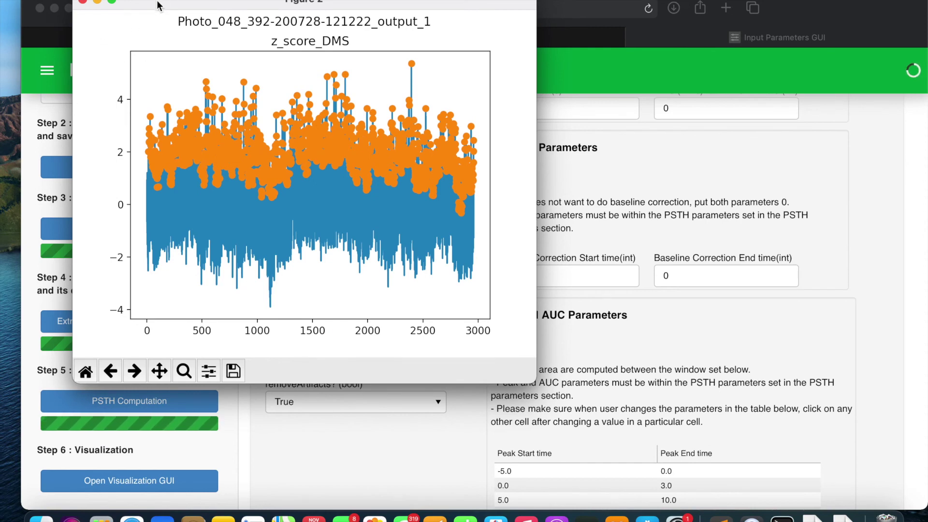
pyautogui.moveTo(162, 9); pyautogui.dragTo(448, 8)
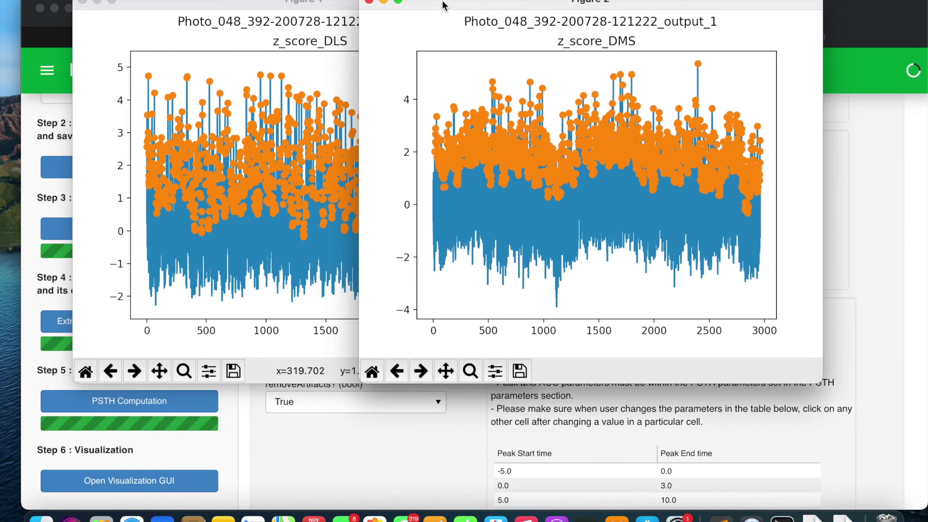
pyautogui.click(372, 2)
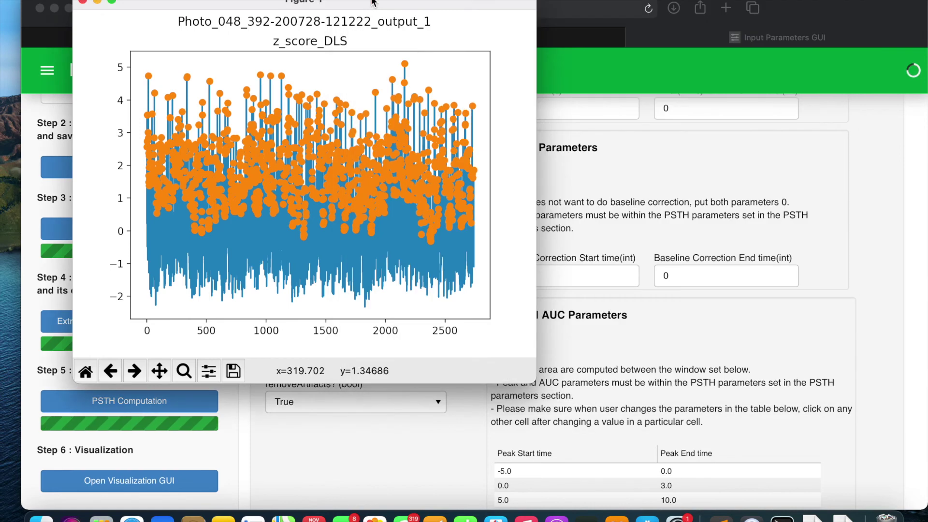
# Close the z_score_DLS transient plot and launch Step 6, Open Visualization GUI
pyautogui.click(82, 3)
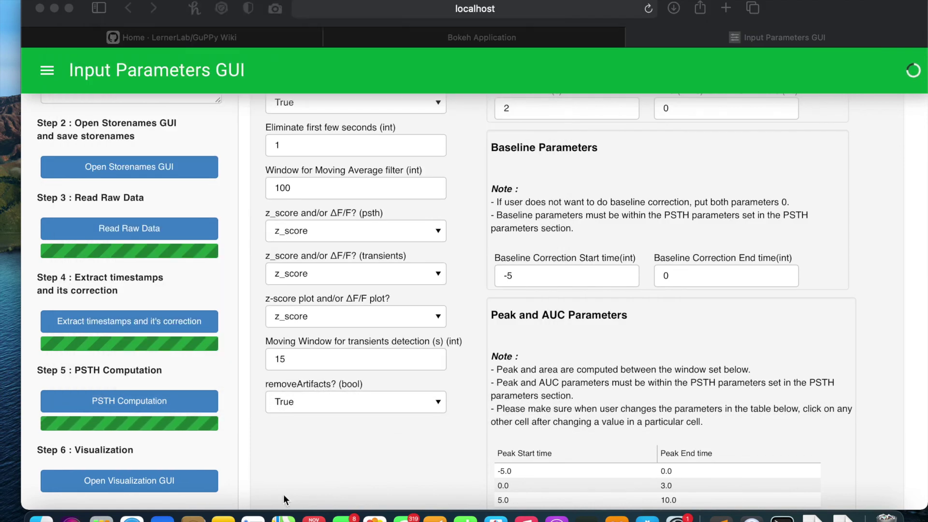
pyautogui.click(155, 483)
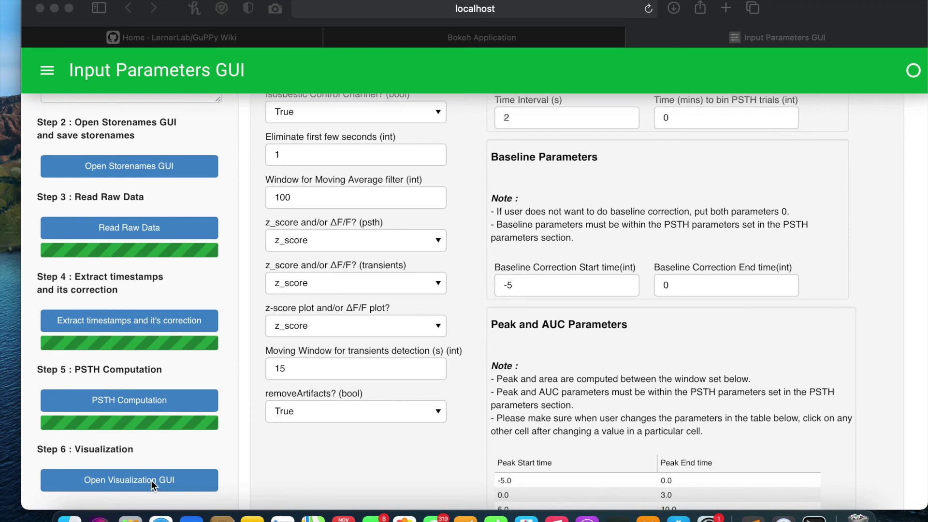
pyautogui.click(151, 479)
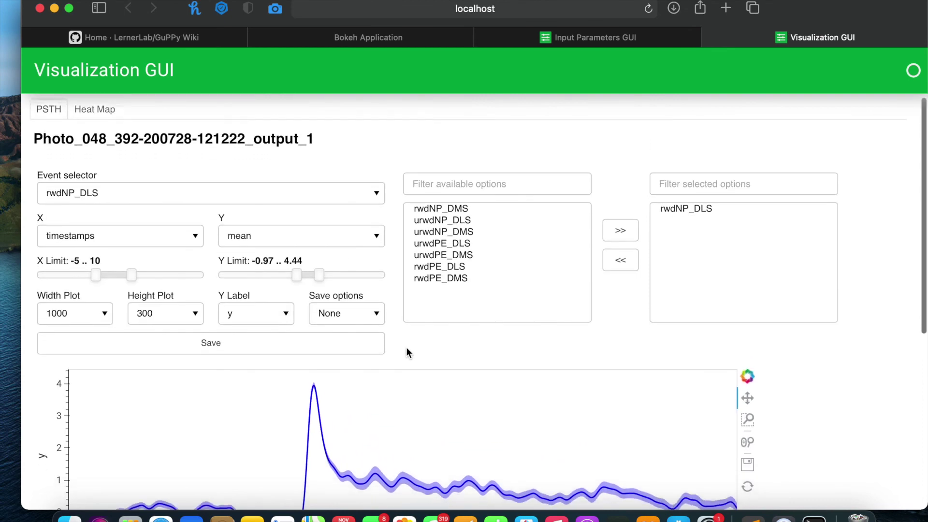
# Scroll through the rwdNP_DLS PSTH plots, then close the Visualization GUI tab with Cmd+W
pyautogui.scroll(-5, 406, 347)
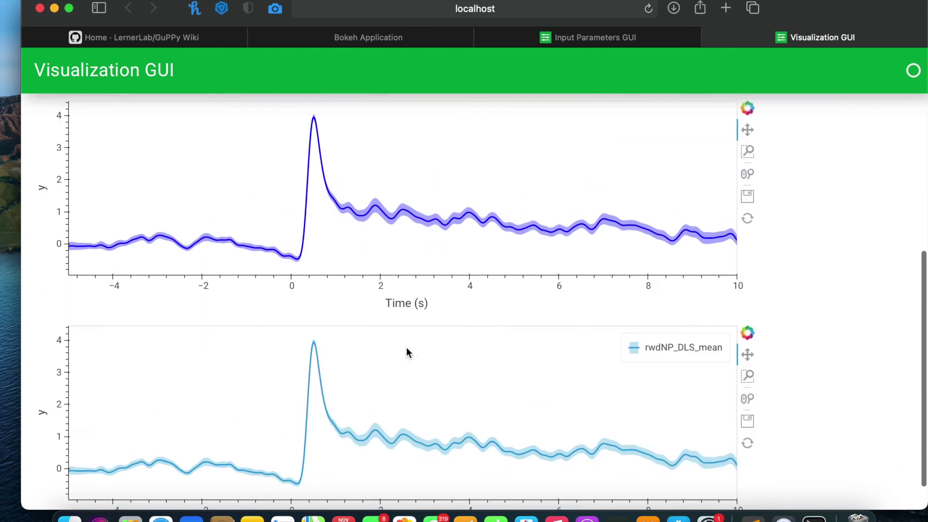
pyautogui.scroll(5, 406, 347)
pyautogui.scroll(-5, 390, 345)
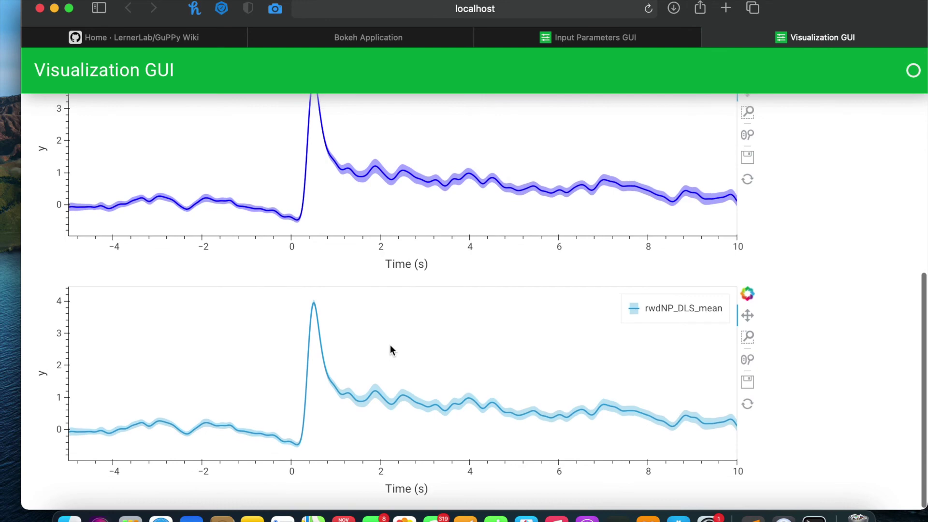
pyautogui.scroll(5, 390, 344)
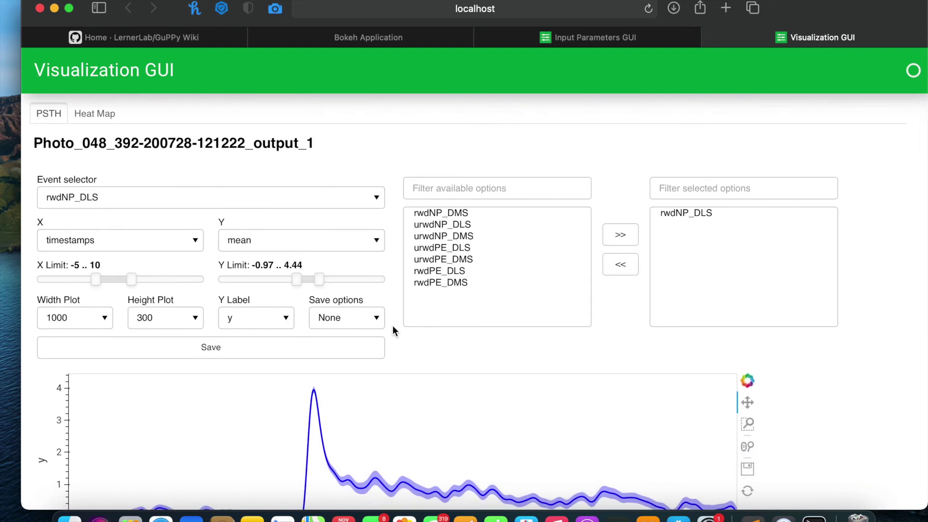
pyautogui.press('super+w')
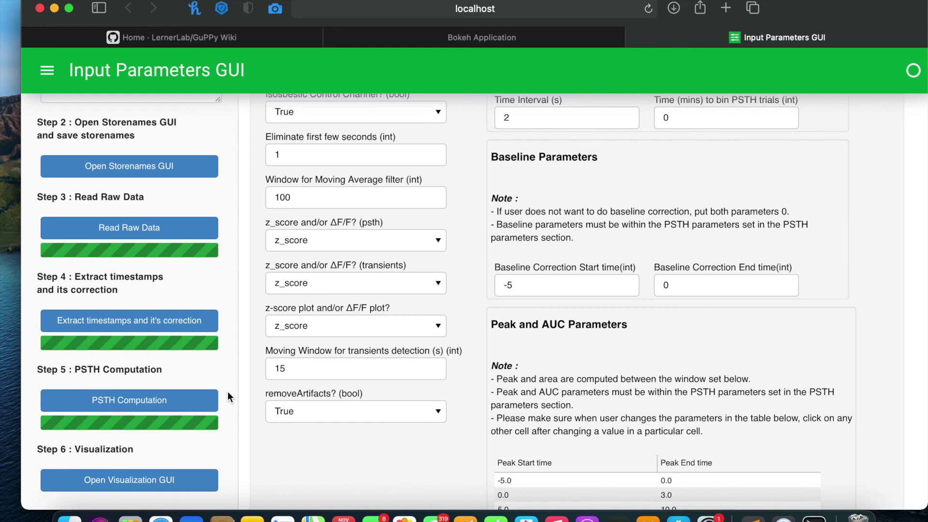
# Review the sidebar steps, then switch to the desktop with the output folder and terminal
pyautogui.scroll(5, 227, 391)
pyautogui.scroll(-5, 228, 392)
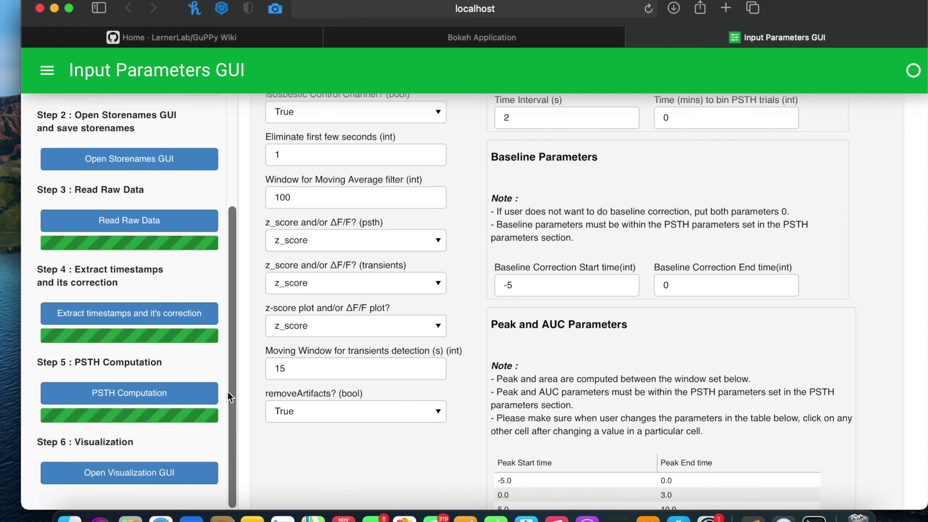
pyautogui.scroll(5, 224, 279)
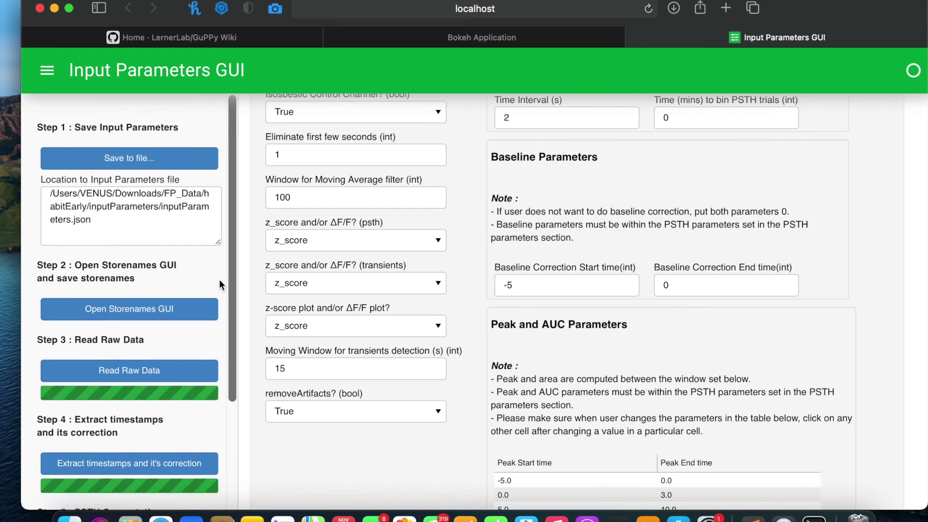
pyautogui.scroll(-5, 219, 289)
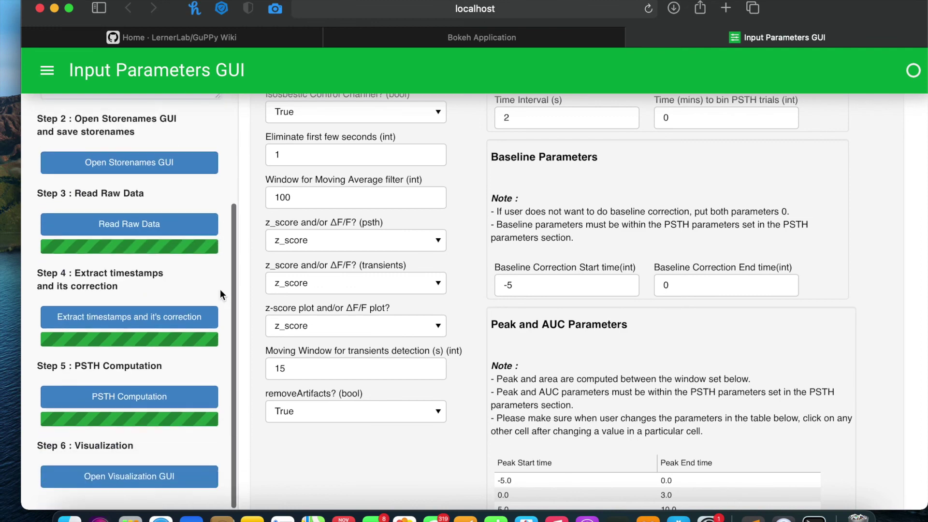
pyautogui.scroll(5, 219, 289)
pyautogui.scroll(-5, 219, 289)
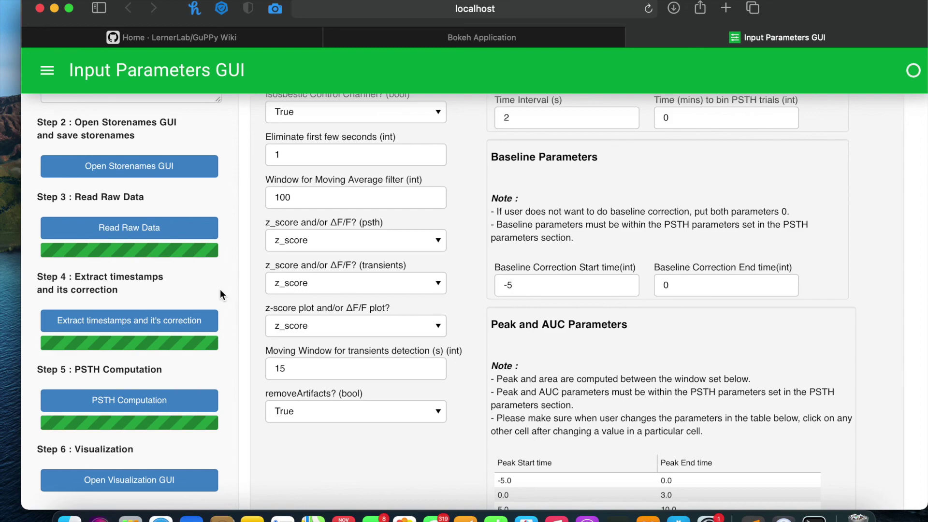
pyautogui.hotkey('ctrl', 'Right')
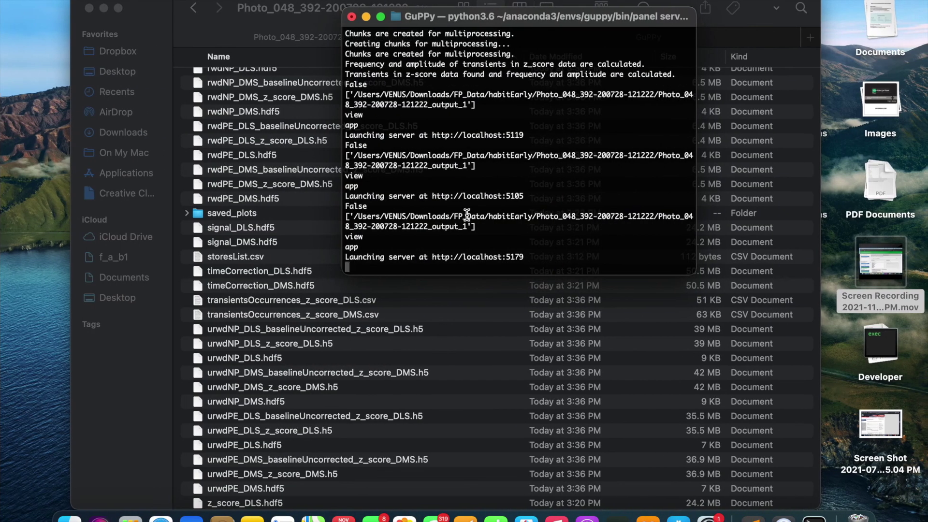